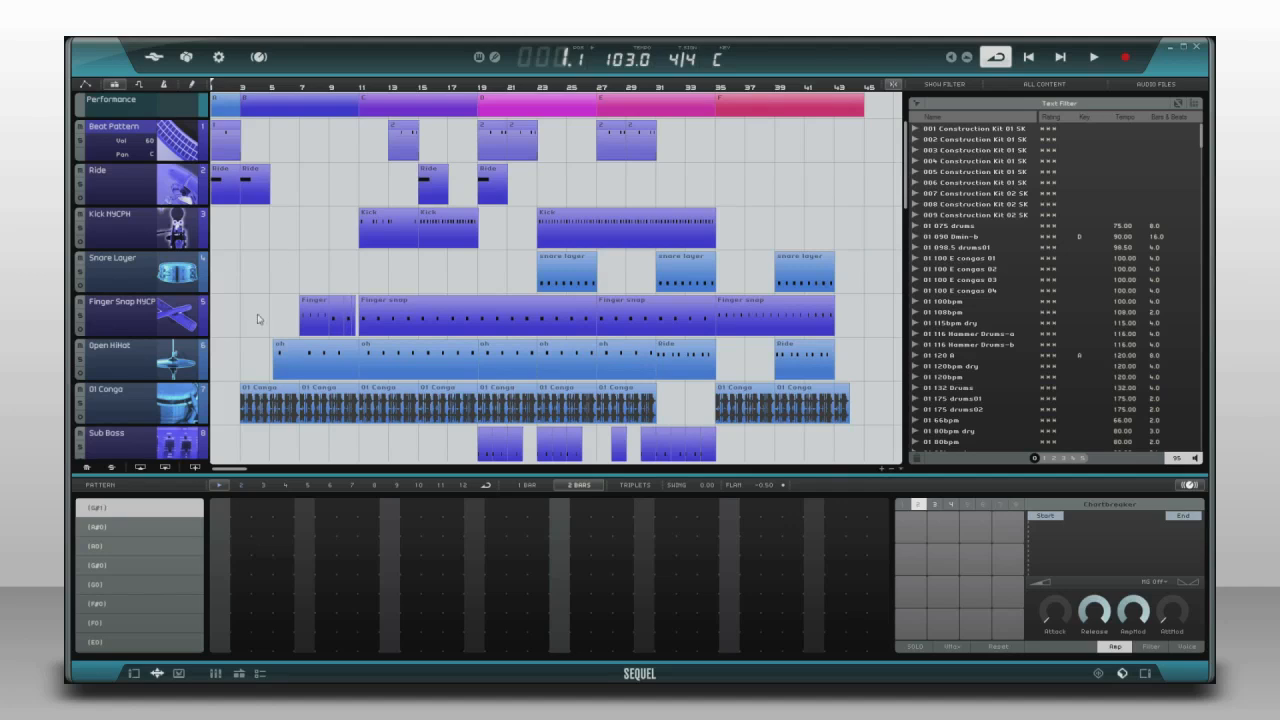
# Step: Add a beat track using the Vinyl Kit preset from the Drum&Perc category
pyautogui.click(196, 468)
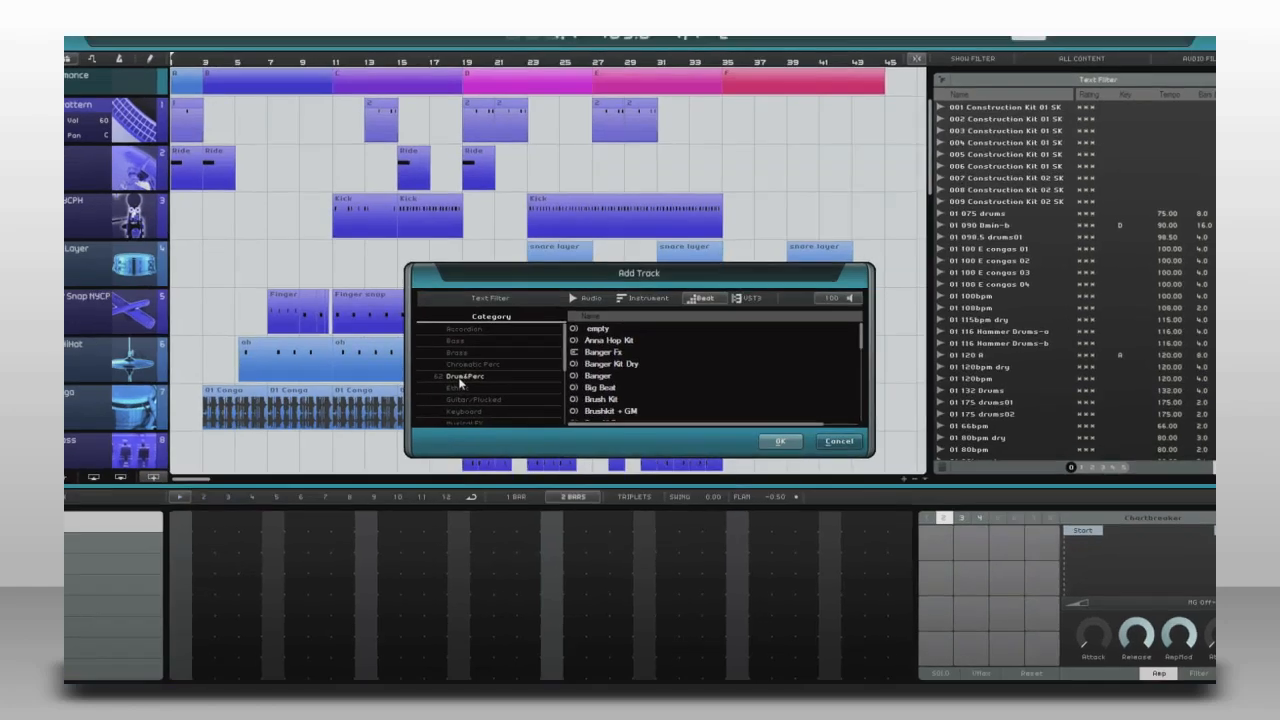
pyautogui.click(474, 378)
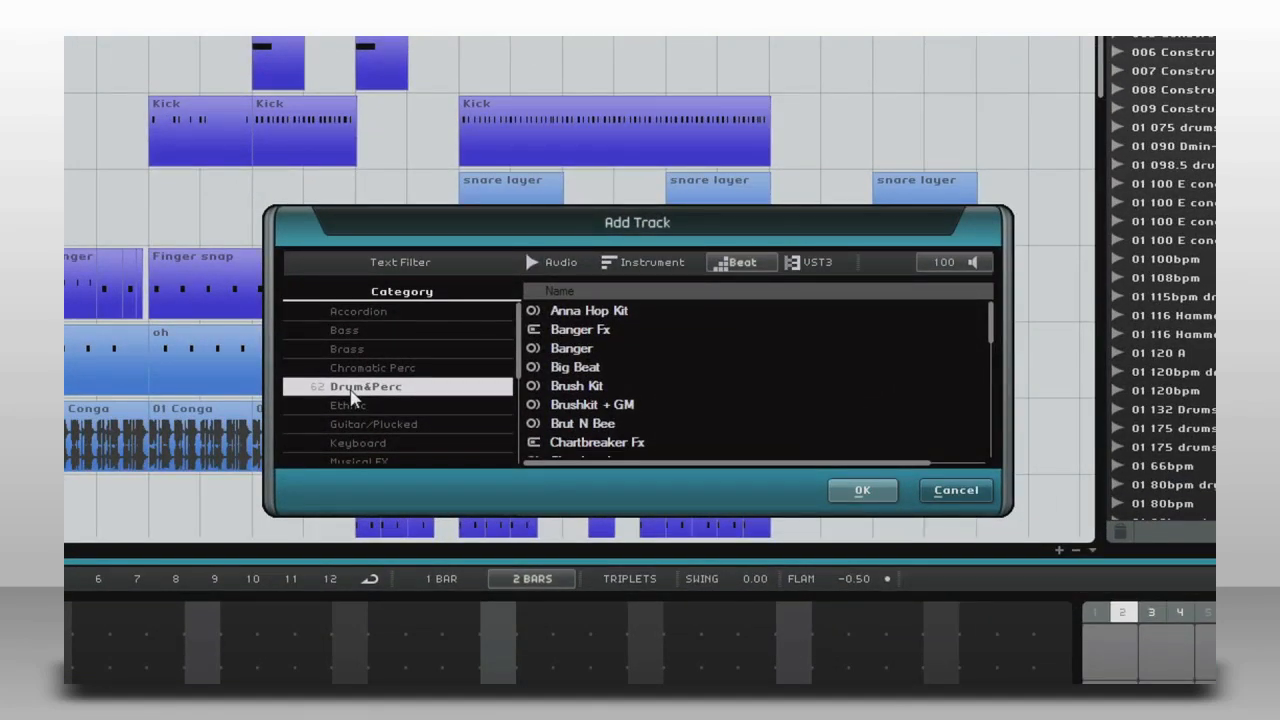
pyautogui.moveTo(990, 320); pyautogui.dragTo(991, 450)
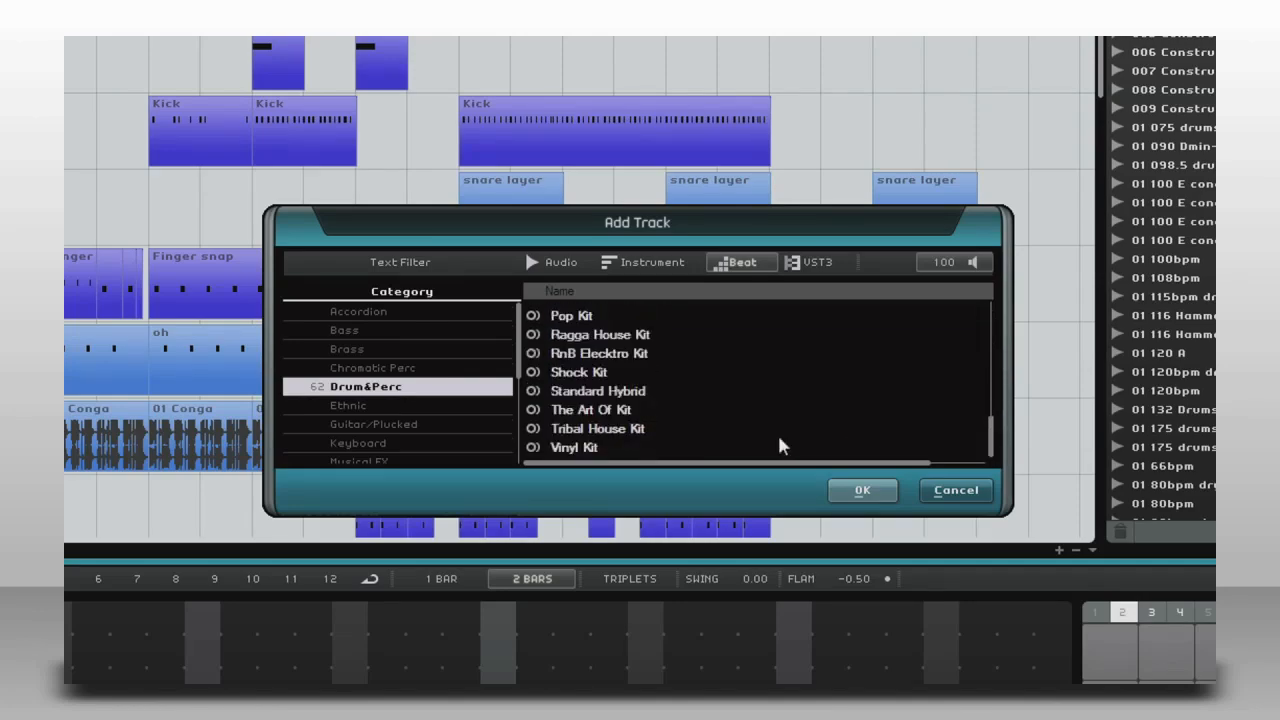
pyautogui.click(590, 448)
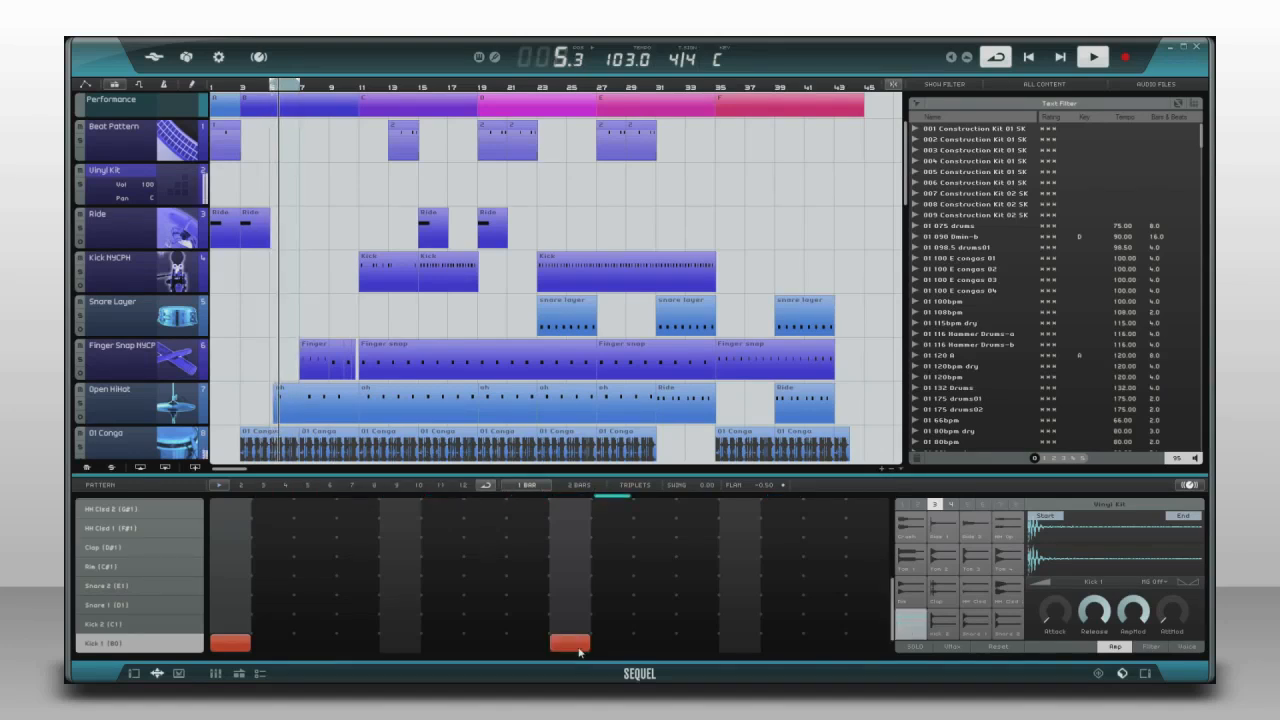
# Step: Program HH Clsd 2 hits on every second step across the one-bar pattern
pyautogui.click(236, 510)
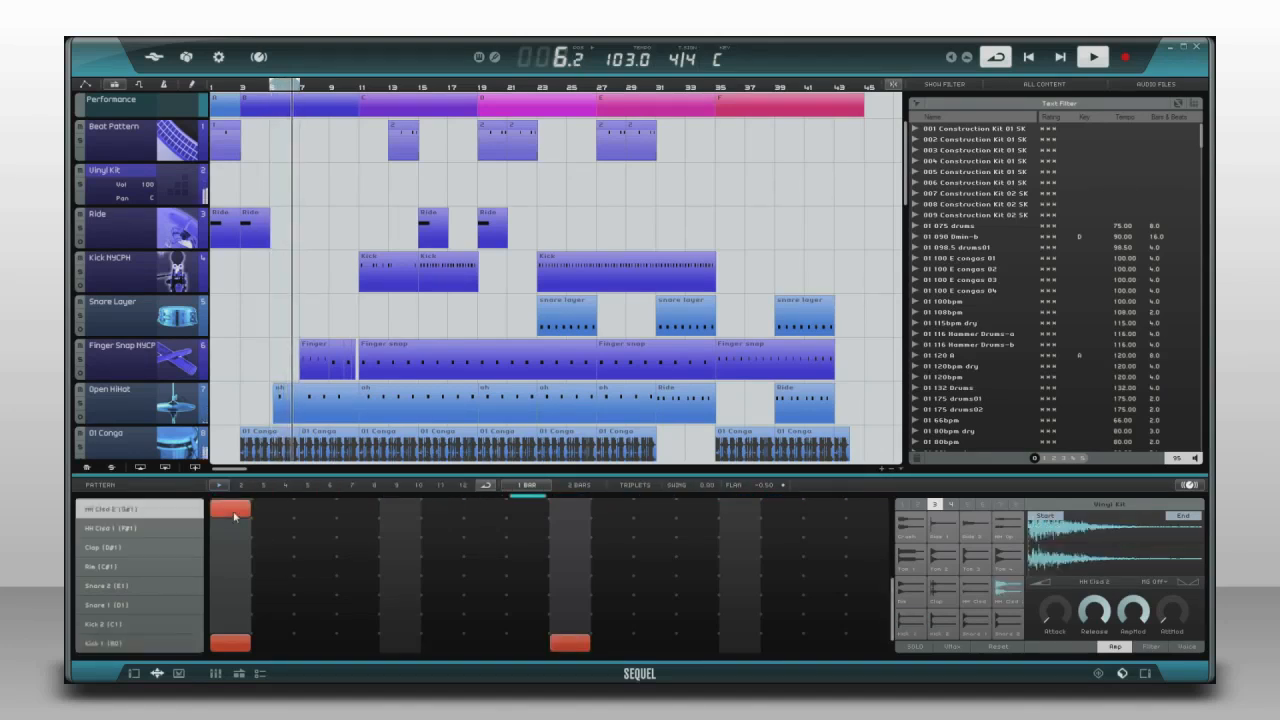
pyautogui.click(315, 509)
pyautogui.click(399, 512)
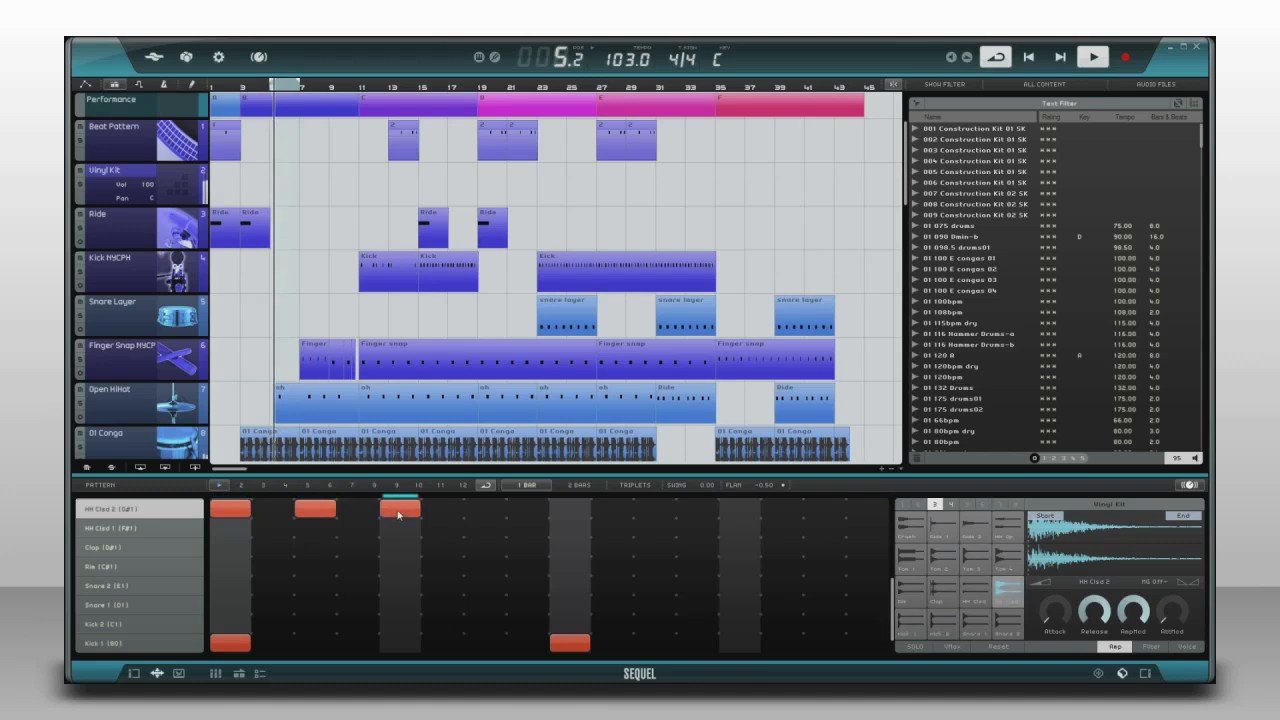
pyautogui.click(485, 512)
pyautogui.click(570, 510)
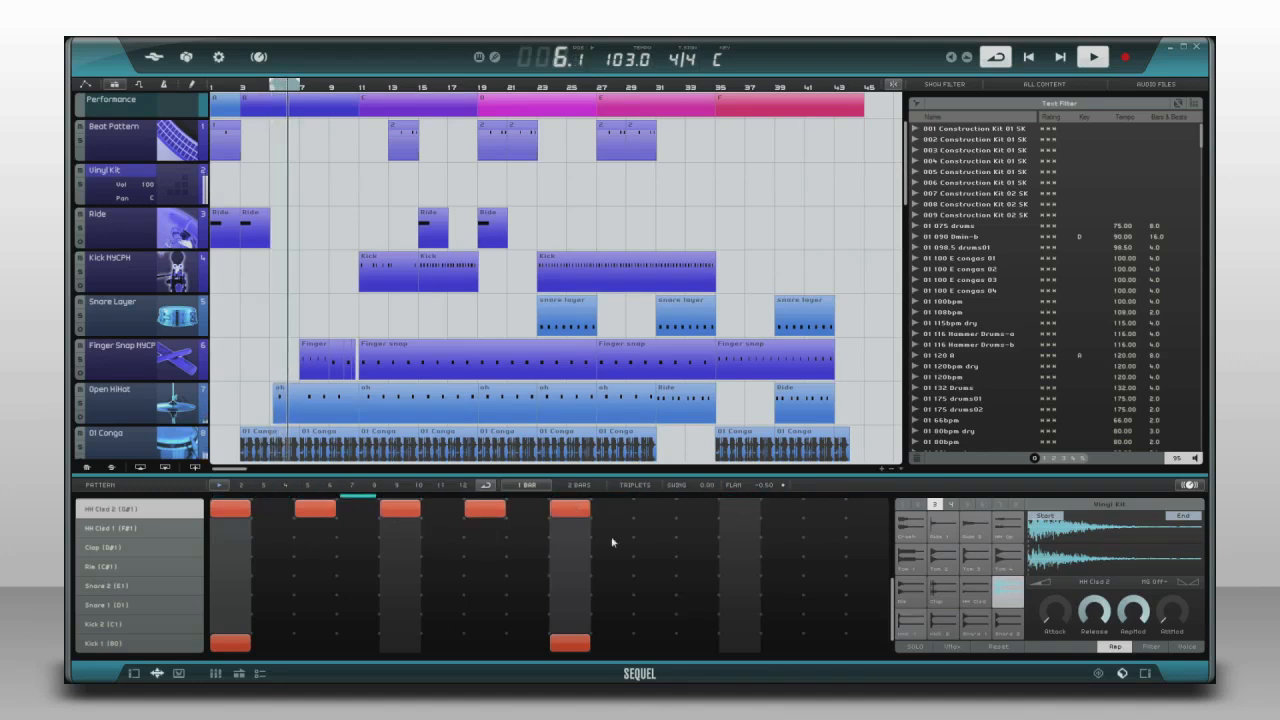
pyautogui.click(655, 510)
pyautogui.click(740, 511)
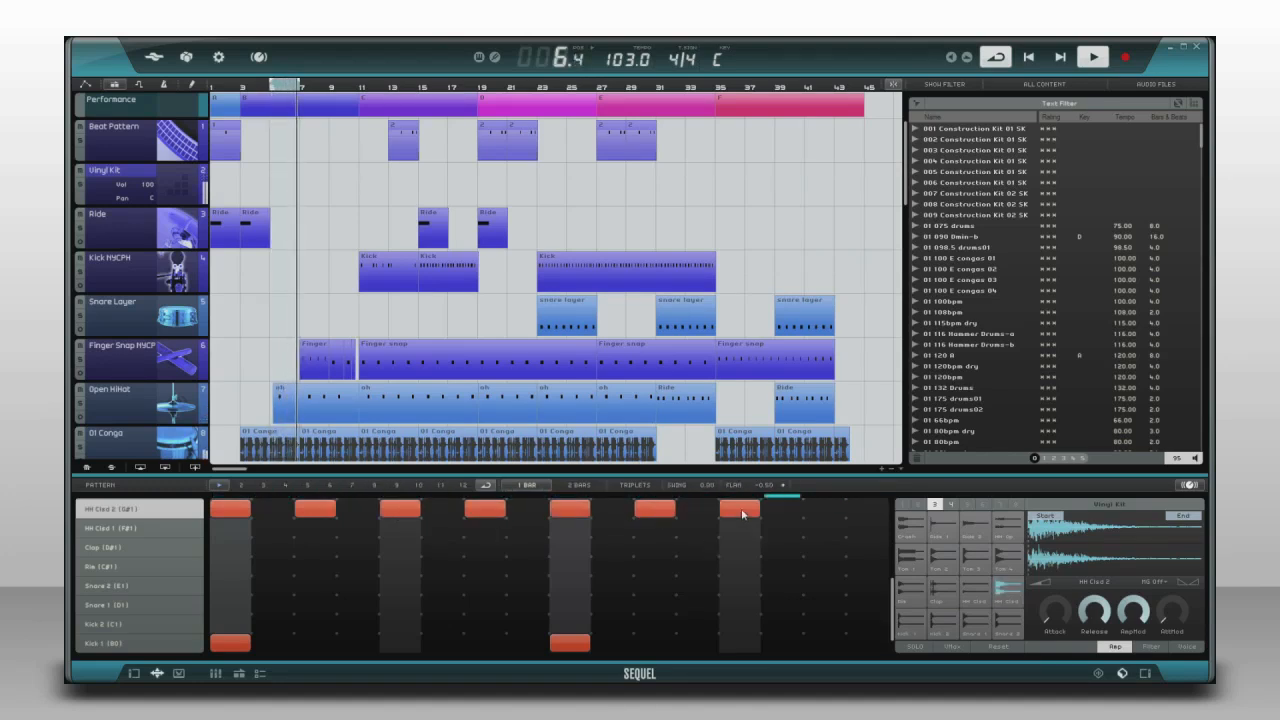
pyautogui.click(832, 510)
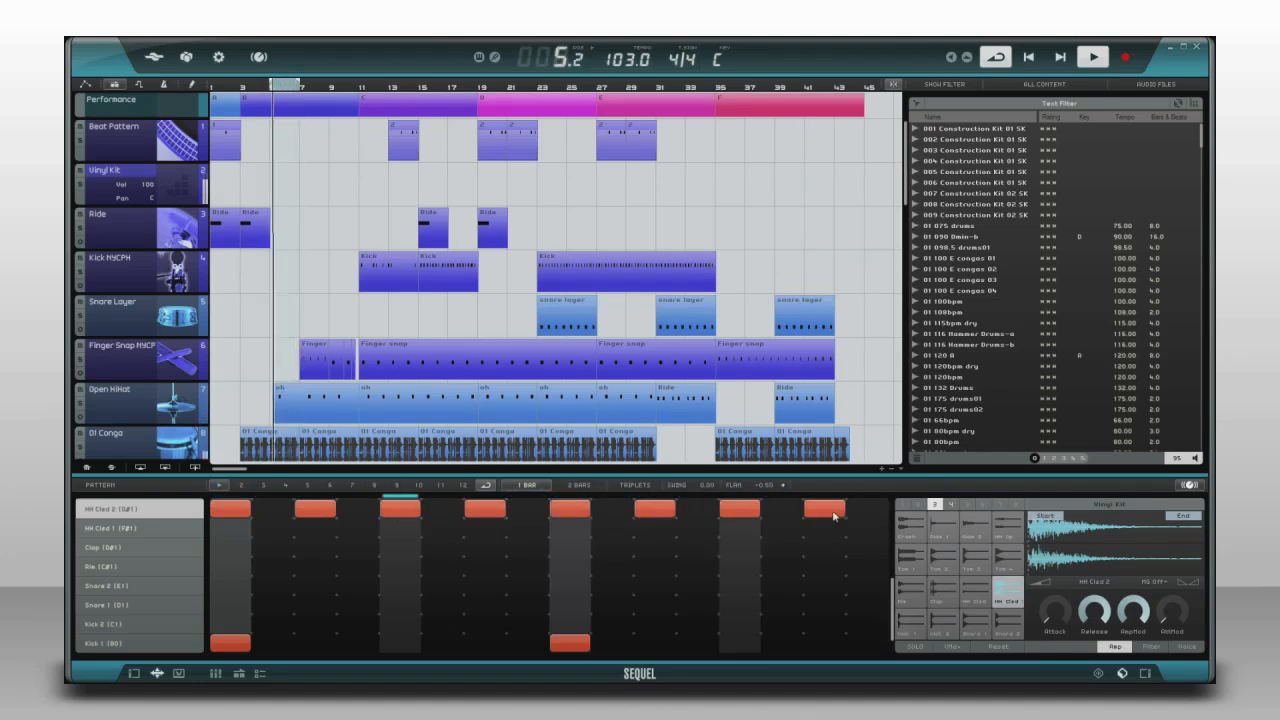
# Step: Add Snare 1 hits on steps 5 and 13 and lower the velocity of the second hit
pyautogui.click(402, 605)
pyautogui.click(735, 605)
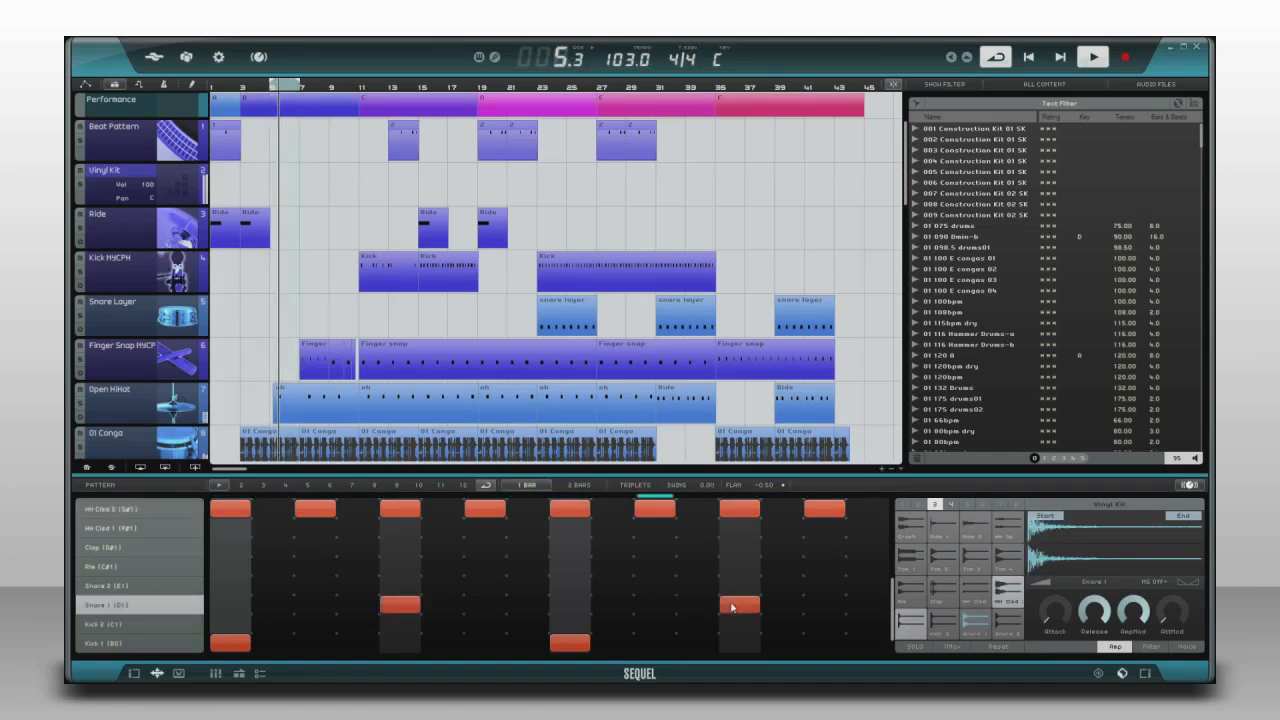
pyautogui.moveTo(731, 607); pyautogui.dragTo(731, 629)
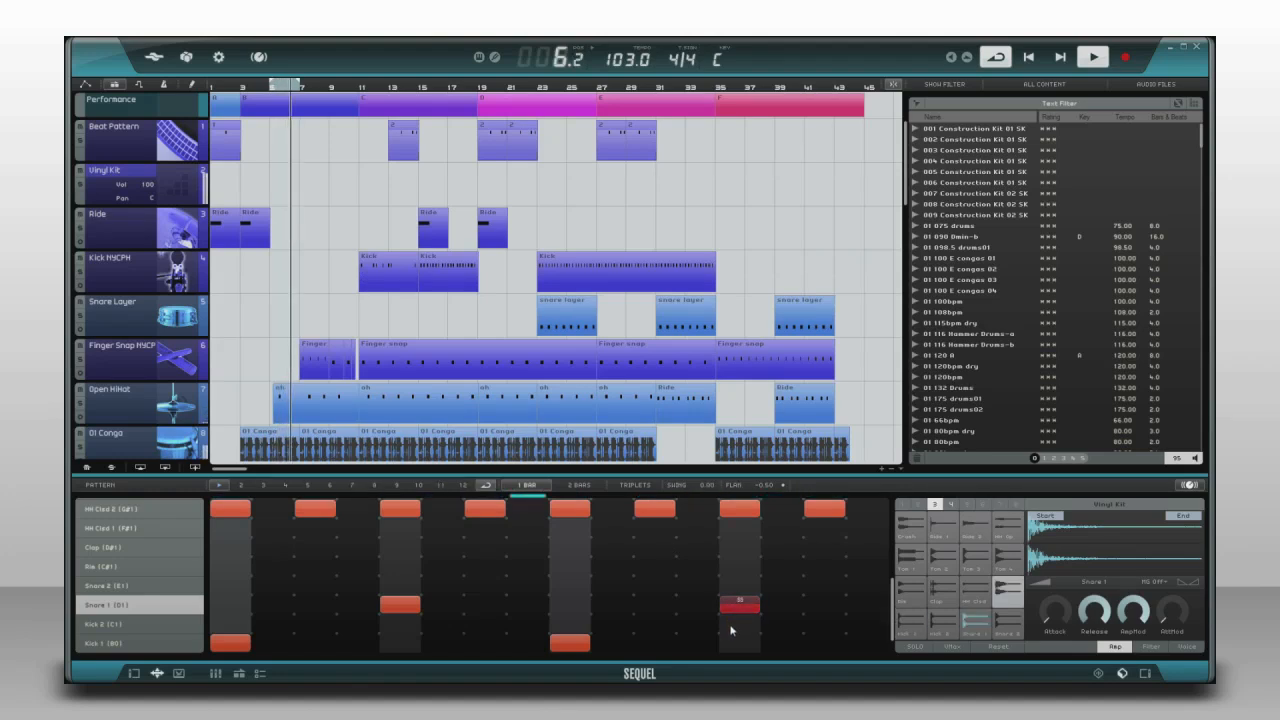
# Step: Lower the velocity of the HH Clsd 2 hits on steps 3, 7, 11 and 15
pyautogui.moveTo(483, 517); pyautogui.dragTo(483, 539)
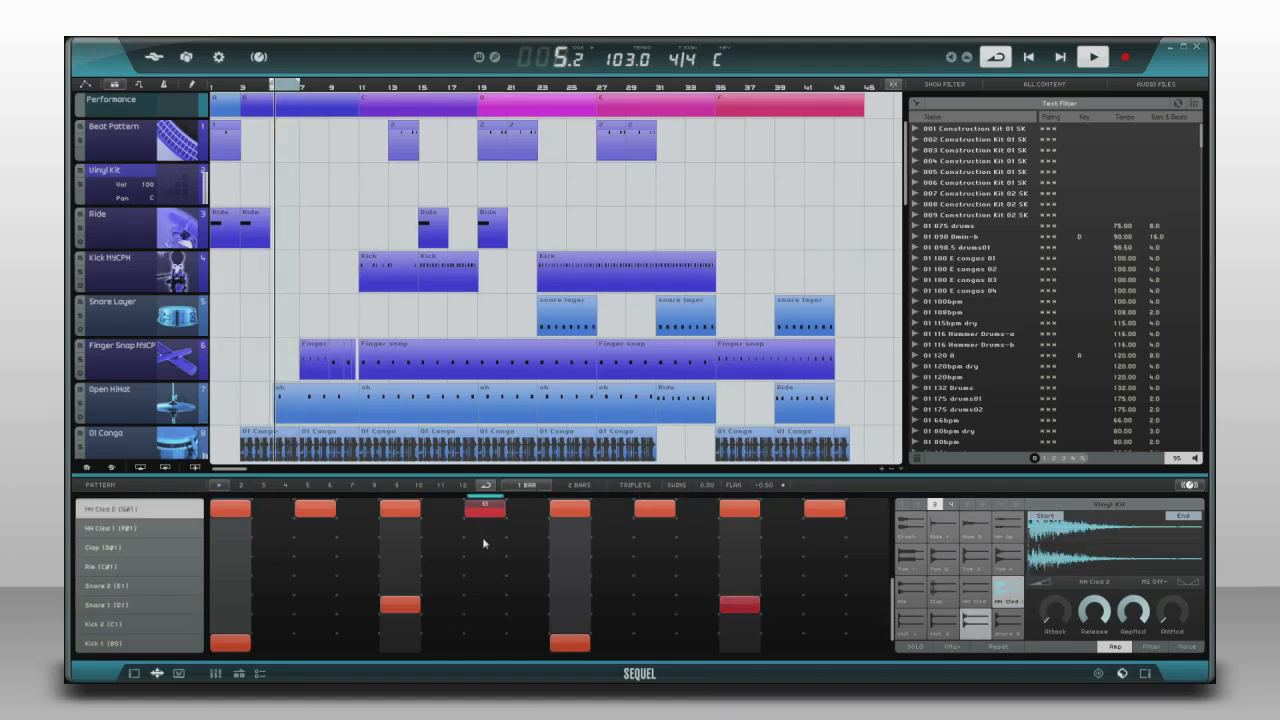
pyautogui.moveTo(323, 510); pyautogui.dragTo(323, 521)
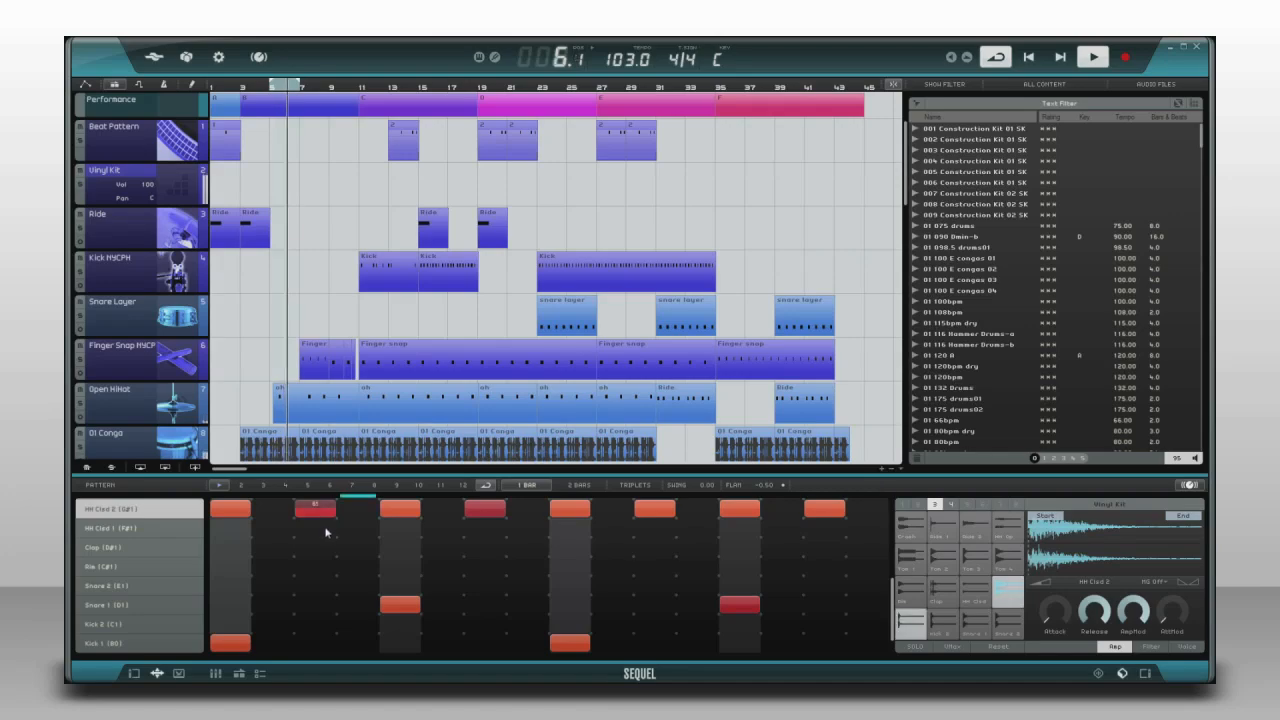
pyautogui.moveTo(655, 510); pyautogui.dragTo(667, 527)
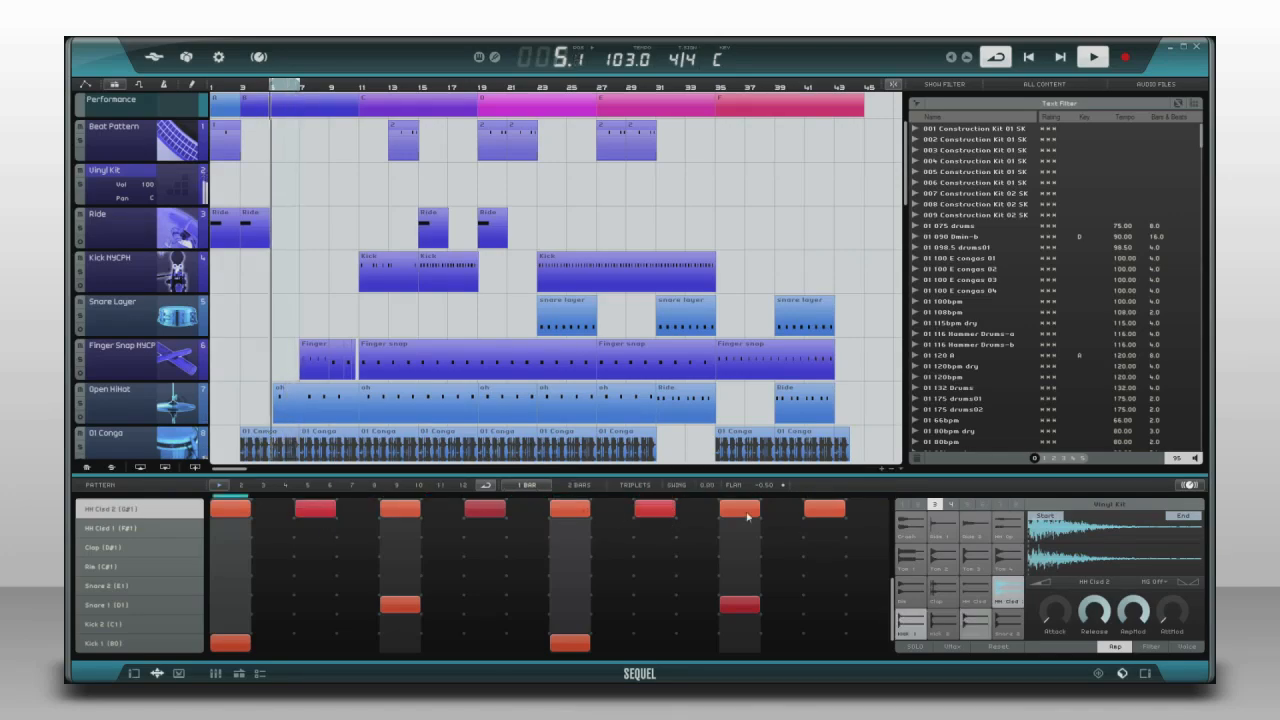
pyautogui.moveTo(826, 510); pyautogui.dragTo(822, 530)
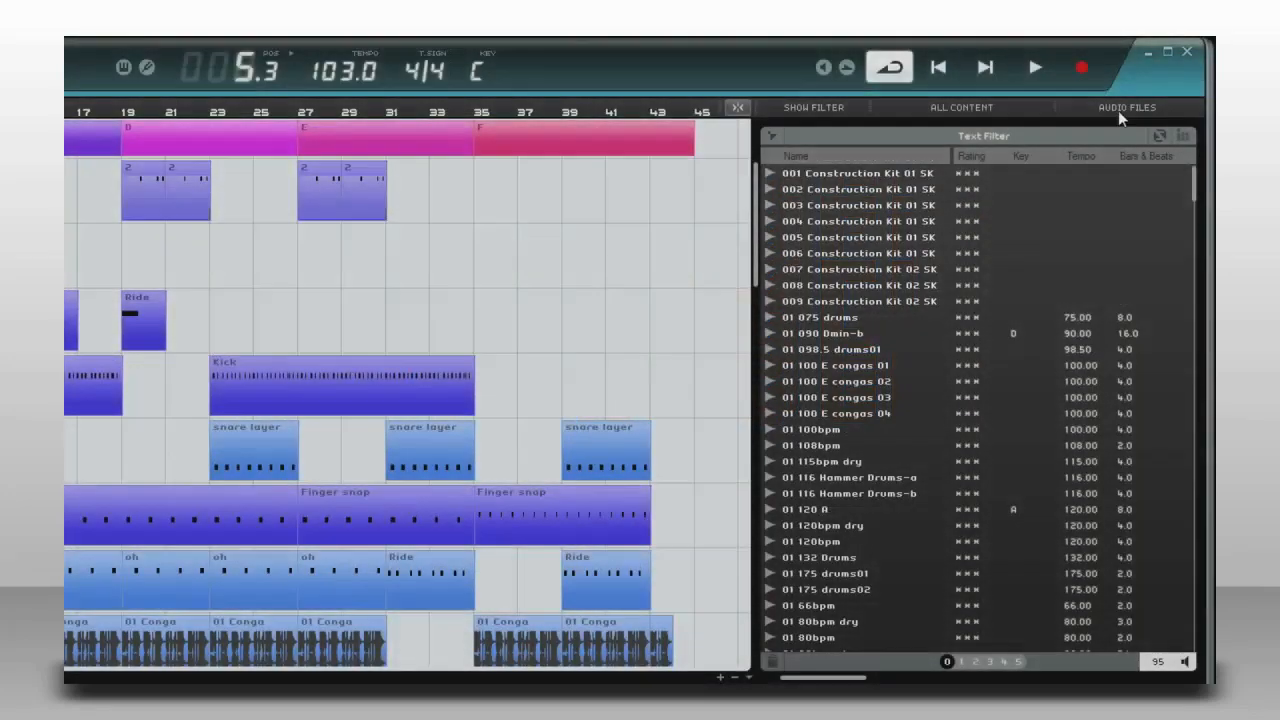
# Step: List Pattern Banks in the media browser and load the Vinyl Loops 90bpm bank into the Vinyl Kit track
pyautogui.click(1152, 88)
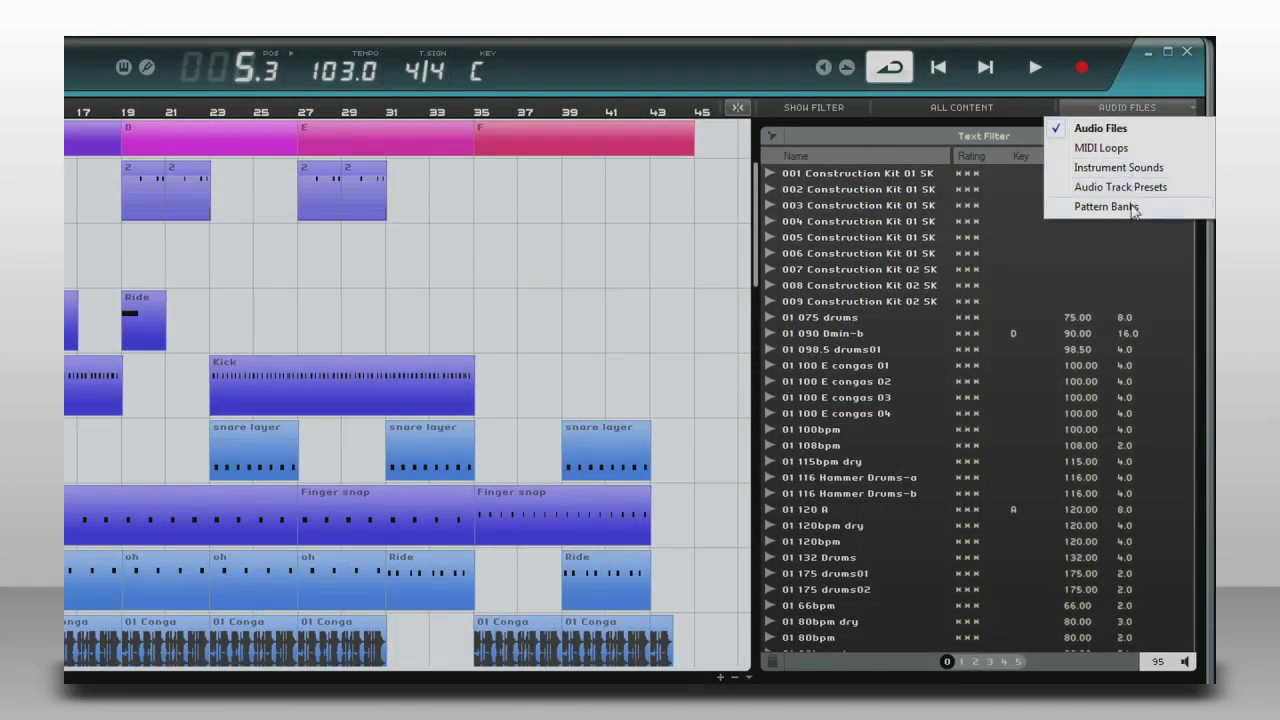
pyautogui.click(1130, 206)
pyautogui.click(828, 526)
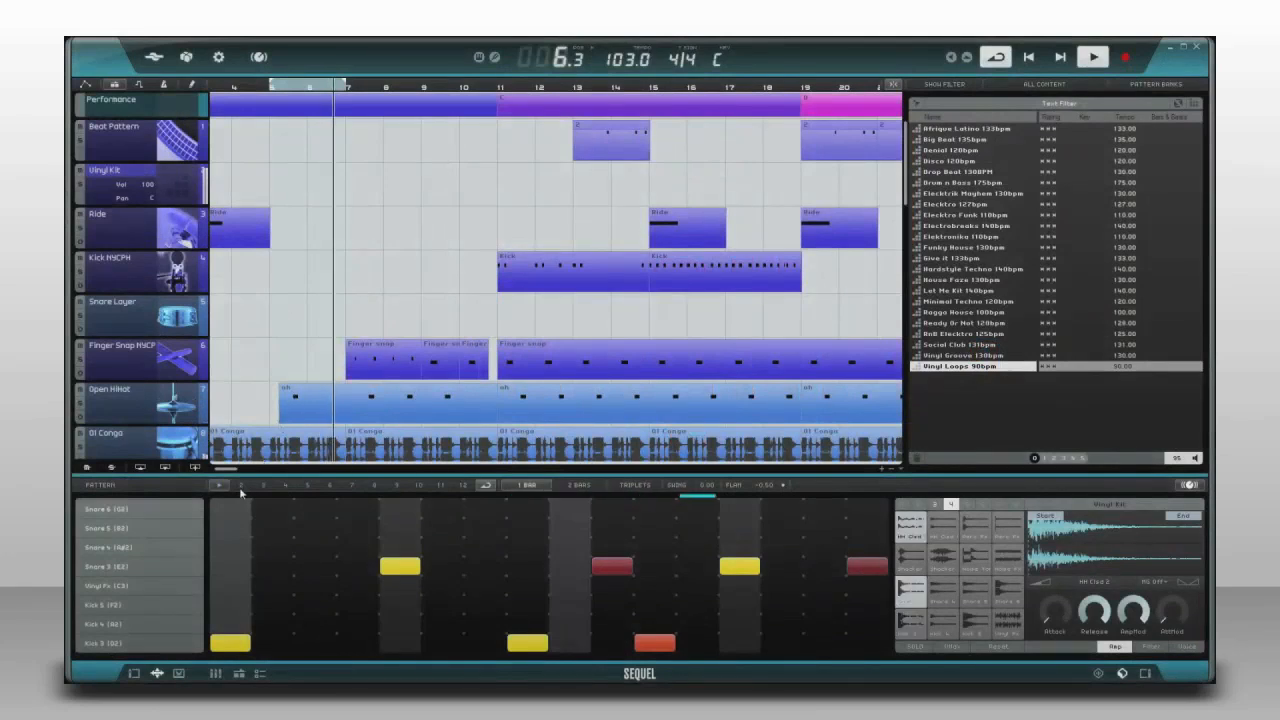
# Step: Audition patterns 2, 3 and 4 of the loaded bank and return to pattern 1
pyautogui.click(241, 488)
pyautogui.click(263, 489)
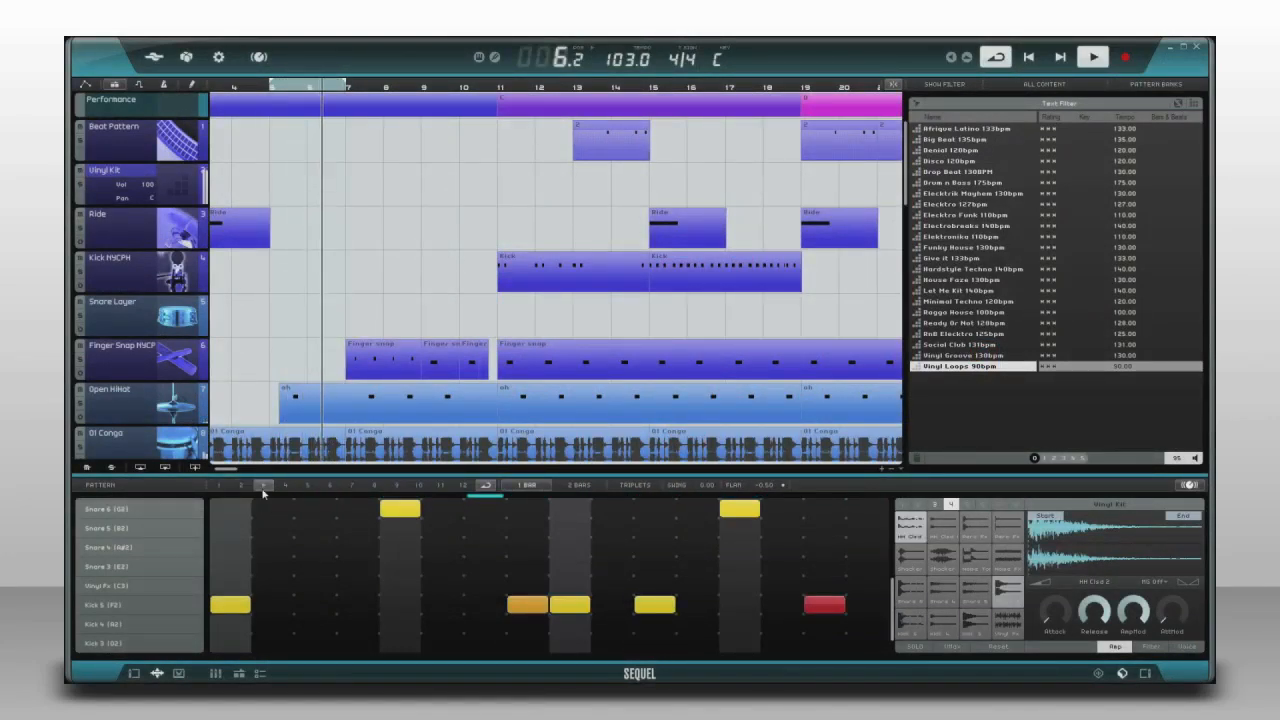
pyautogui.click(284, 487)
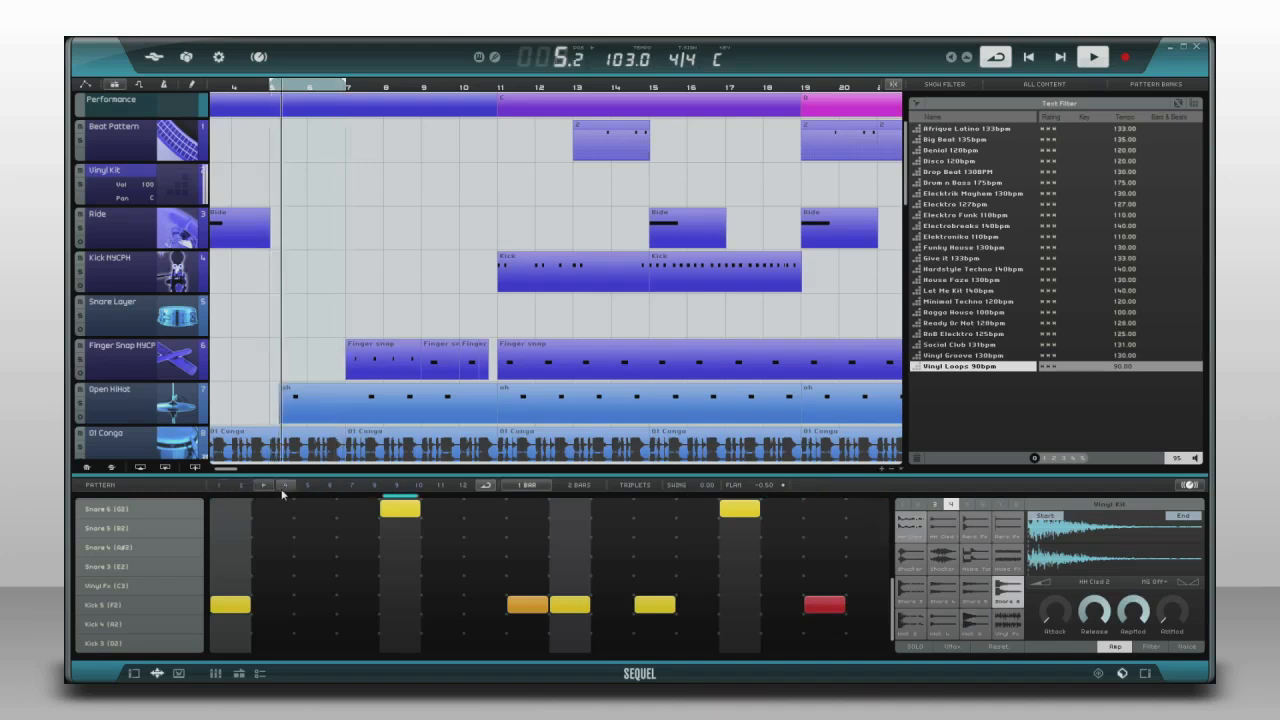
pyautogui.click(220, 487)
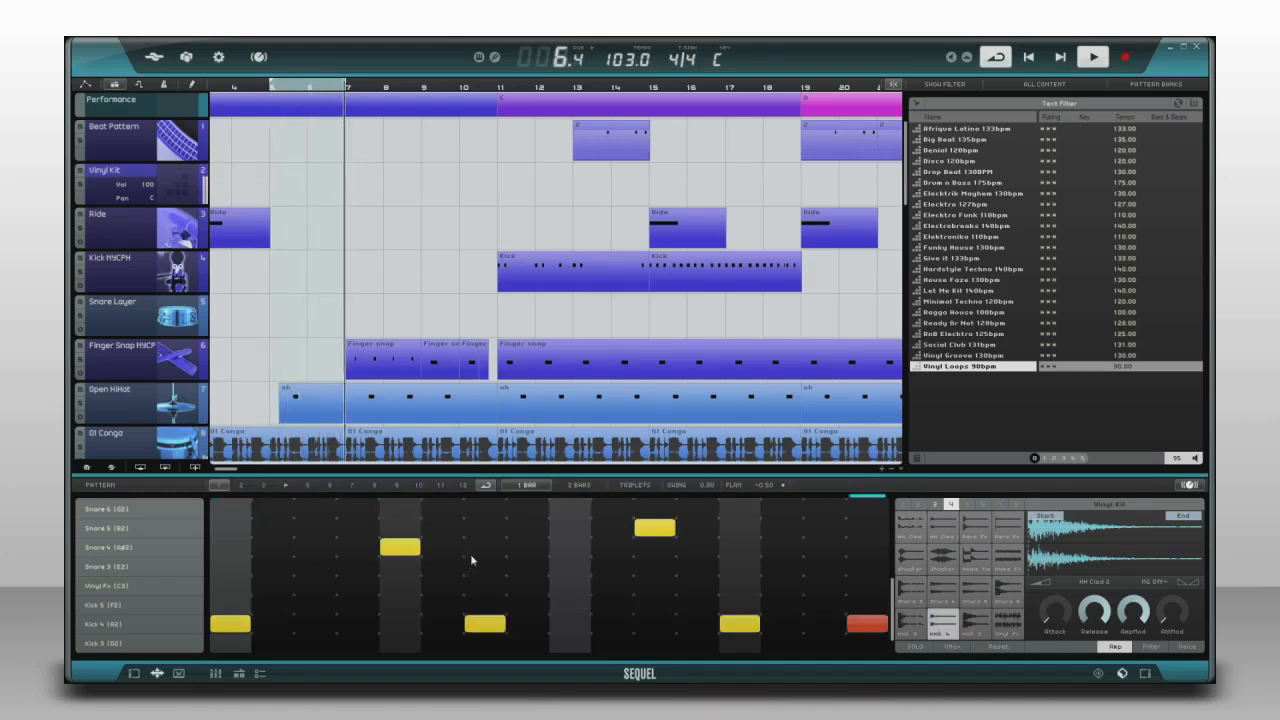
# Step: Add Snare 3 hits on steps 9, 12 and 15 of pattern 1
pyautogui.click(583, 569)
pyautogui.click(690, 569)
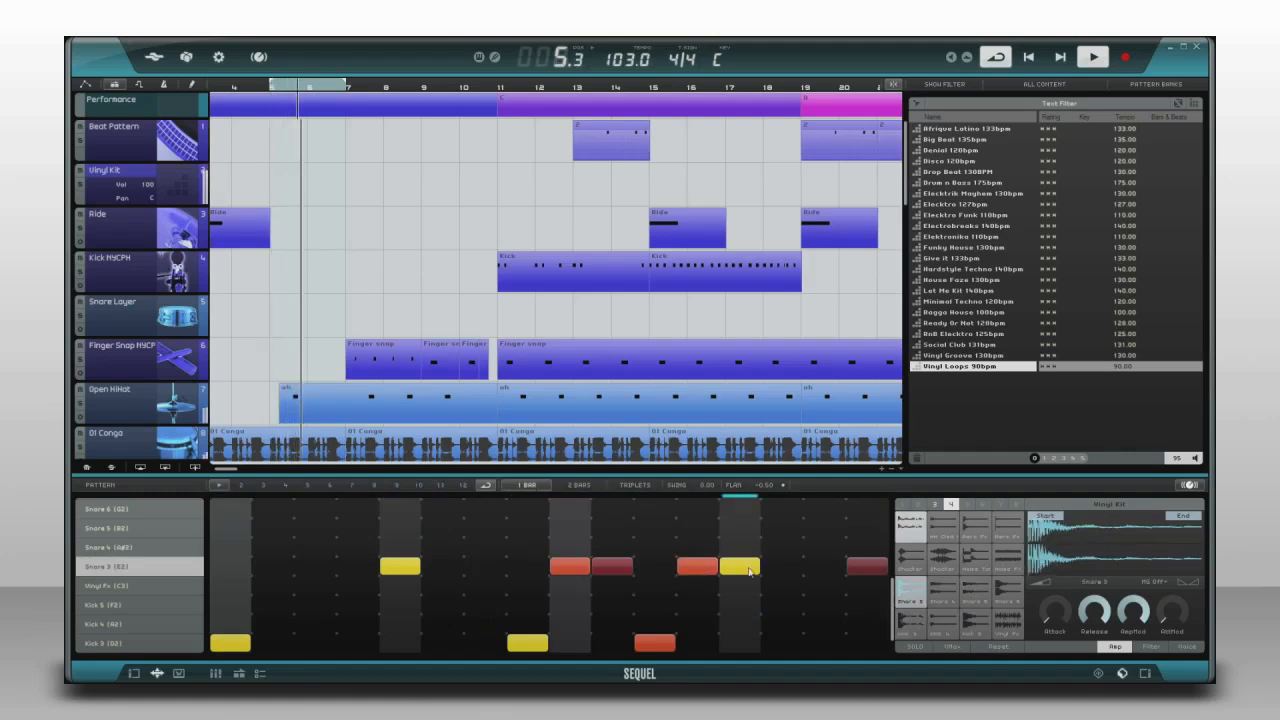
pyautogui.click(822, 567)
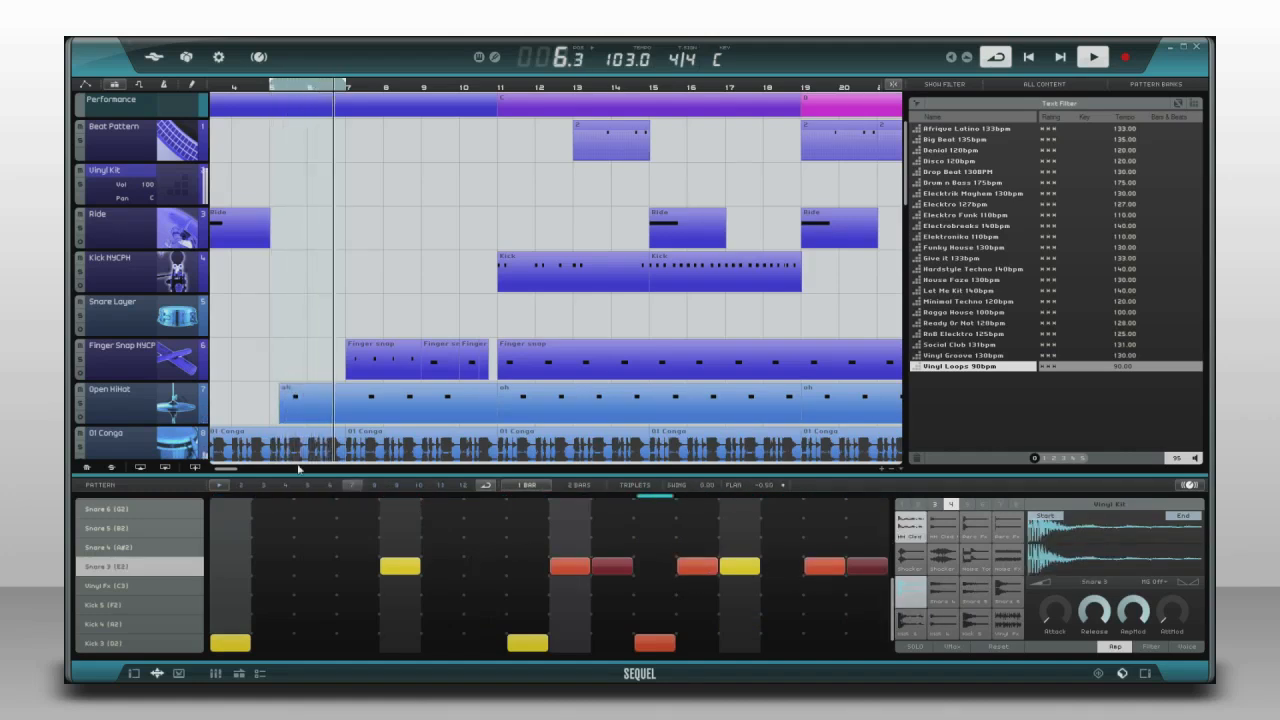
# Step: Place pattern 1 at bar 5 and pattern 2 at bar 6 on the Vinyl Kit track, and insert all patterns at the cursor
pyautogui.moveTo(221, 486); pyautogui.dragTo(278, 195)
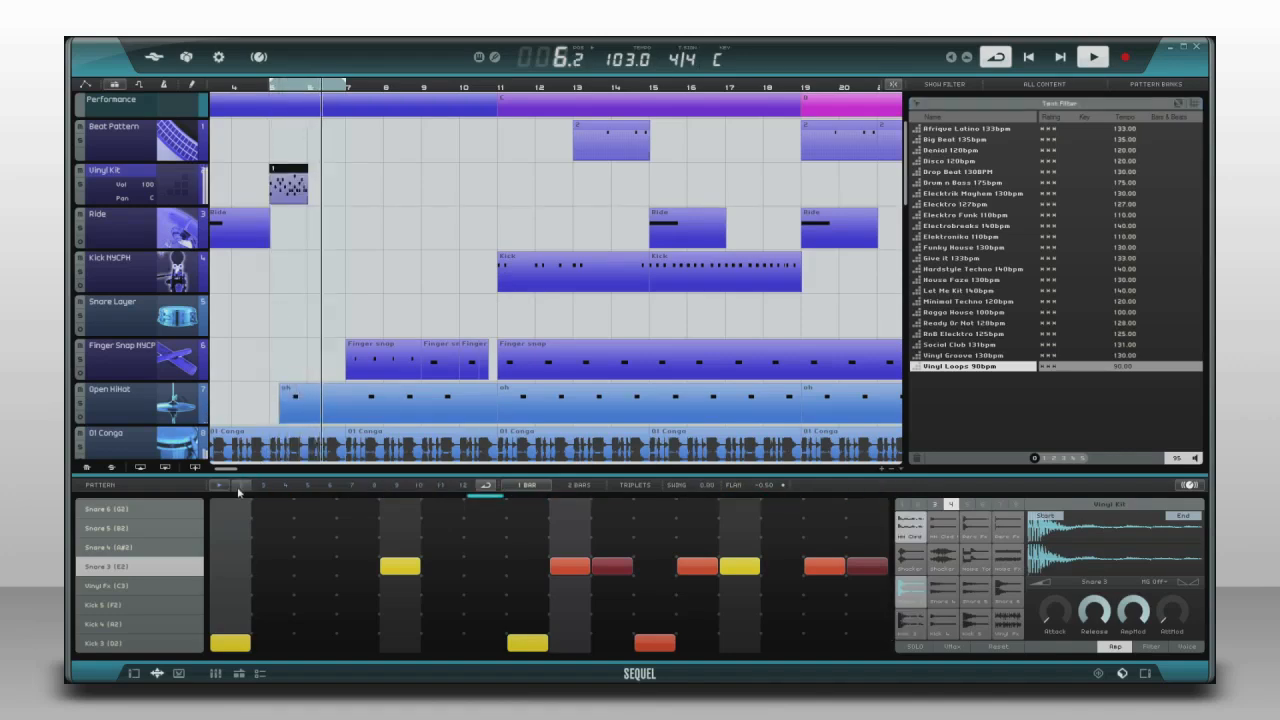
pyautogui.moveTo(239, 489); pyautogui.dragTo(311, 195)
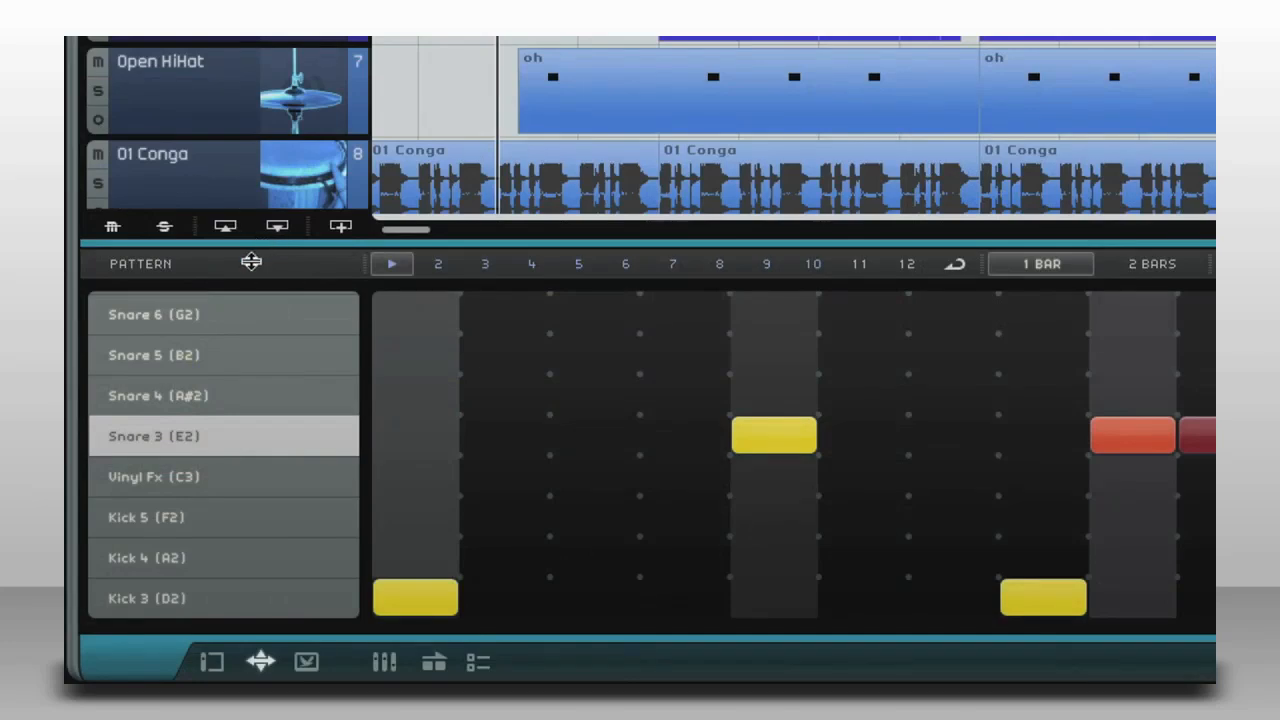
pyautogui.click(151, 486)
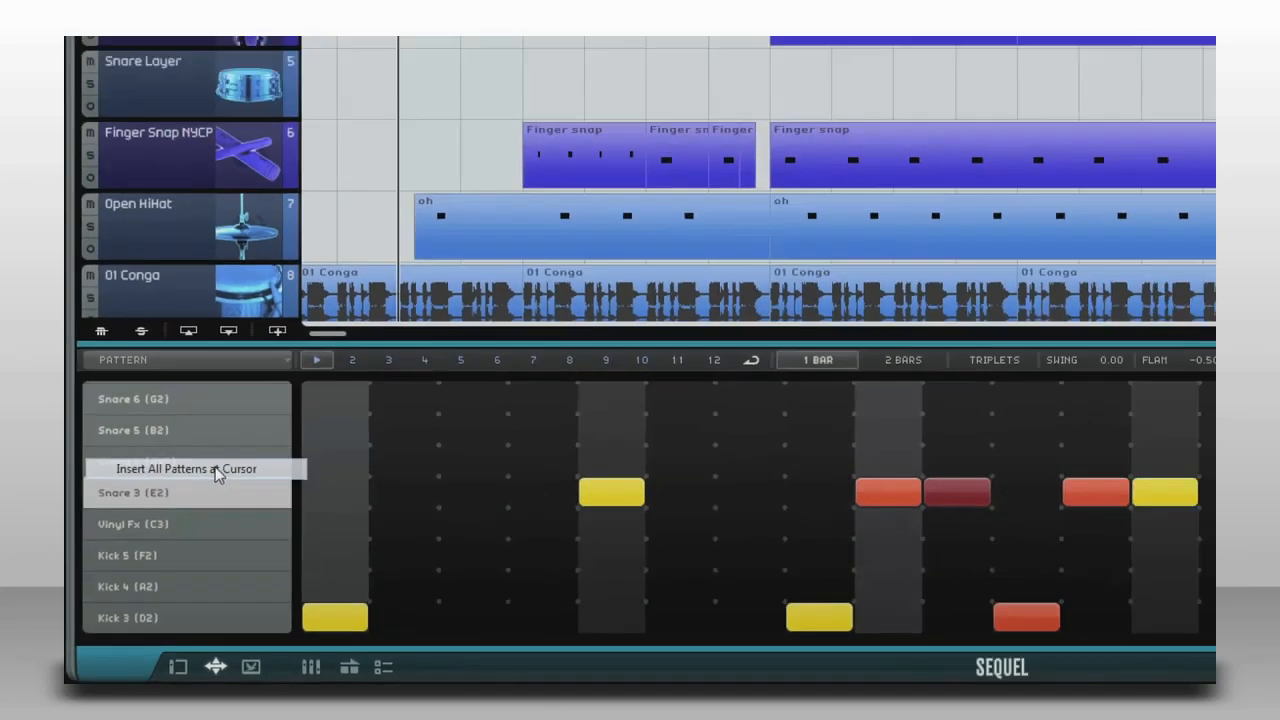
pyautogui.click(262, 405)
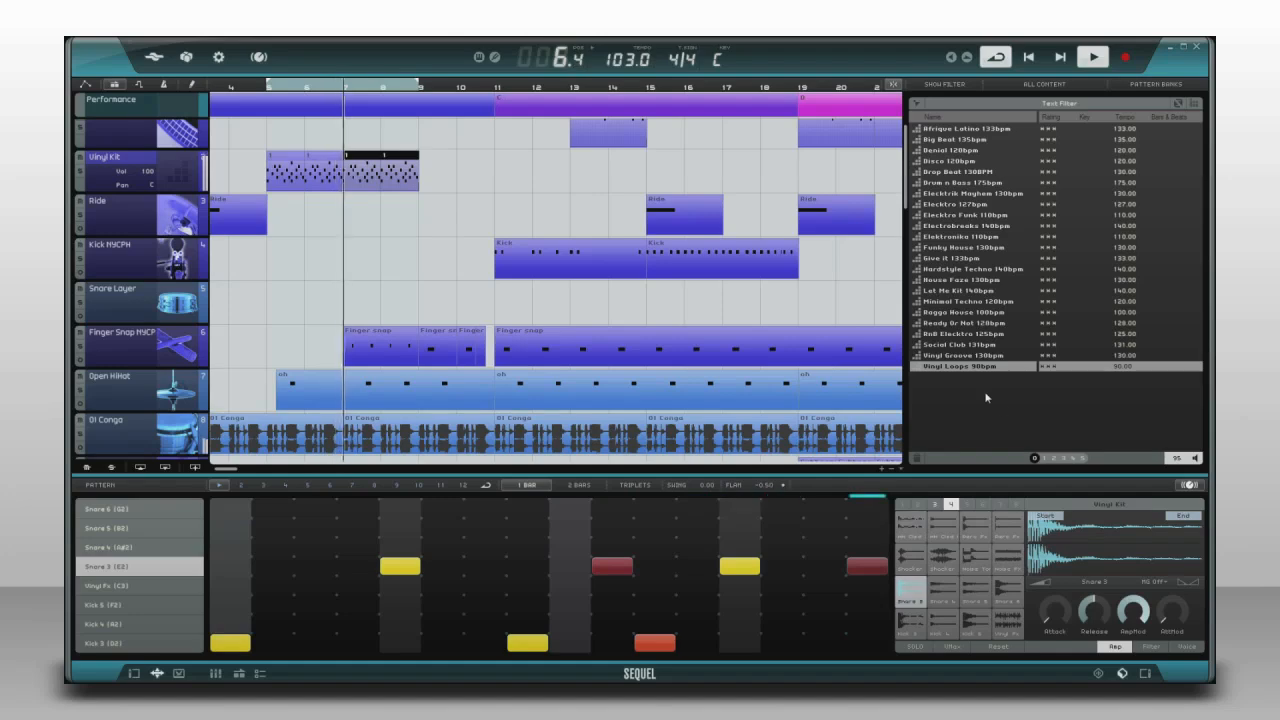
# Step: Load the Hardstyle Techno 140bpm pattern bank into the Vinyl Kit track
pyautogui.click(975, 270)
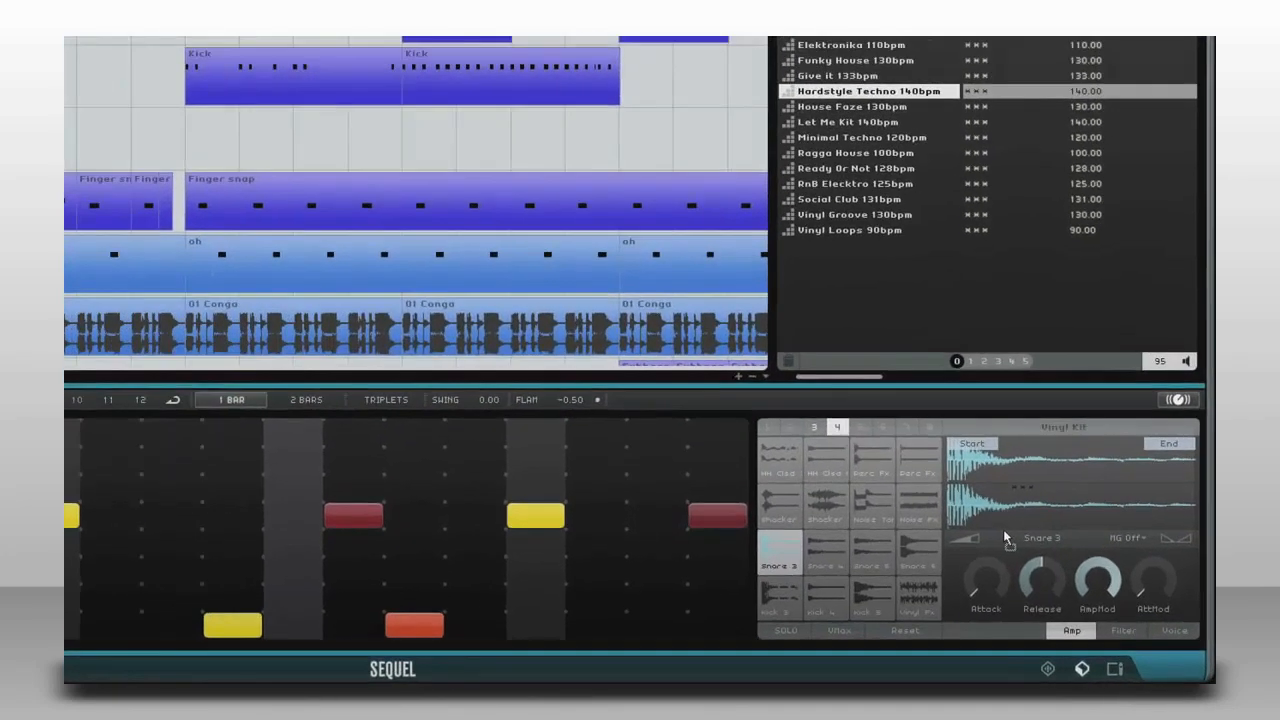
pyautogui.moveTo(1004, 531); pyautogui.dragTo(1003, 529)
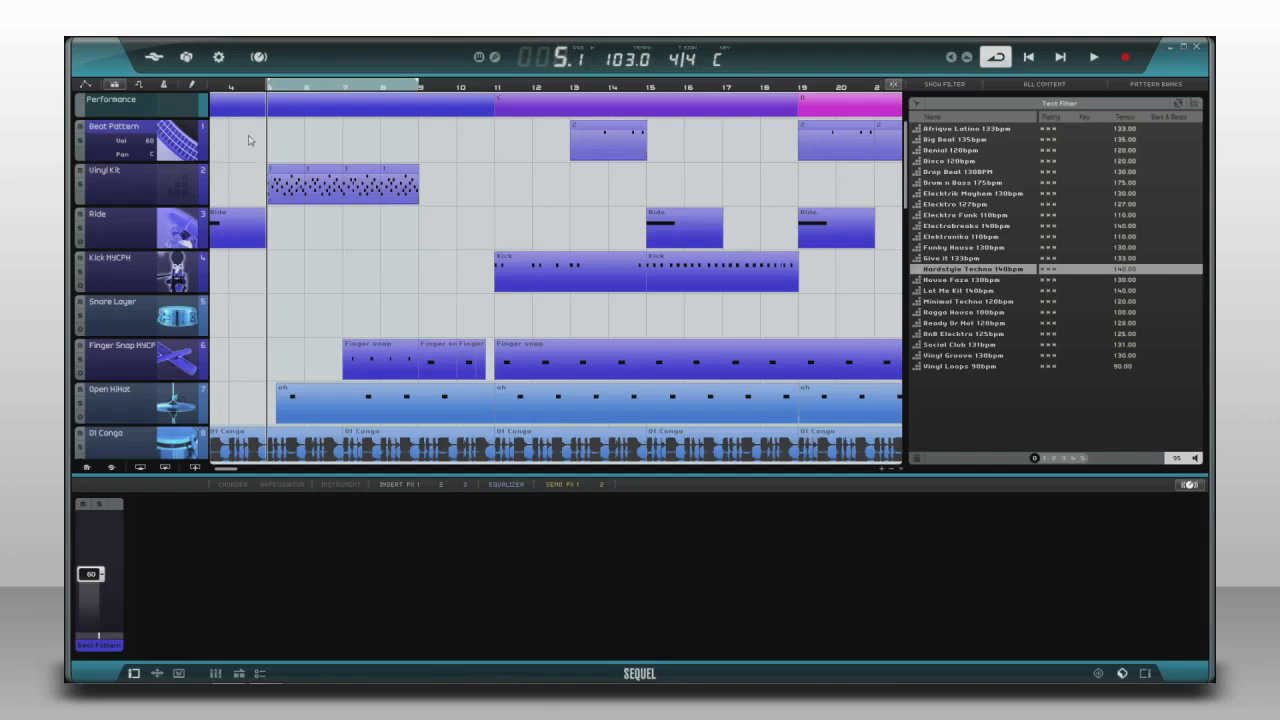
# Step: Add an instrument track using the Figh Club Kit preset from the Drum&Perc category
pyautogui.click(222, 58)
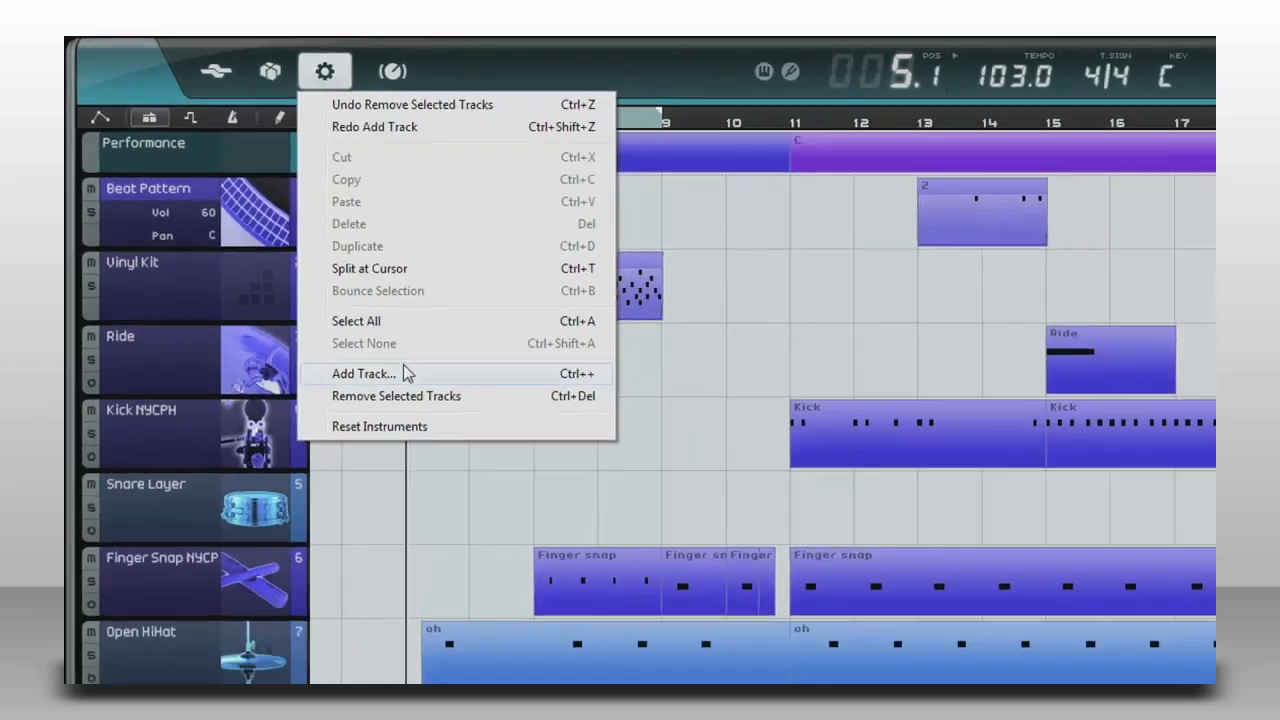
pyautogui.click(440, 474)
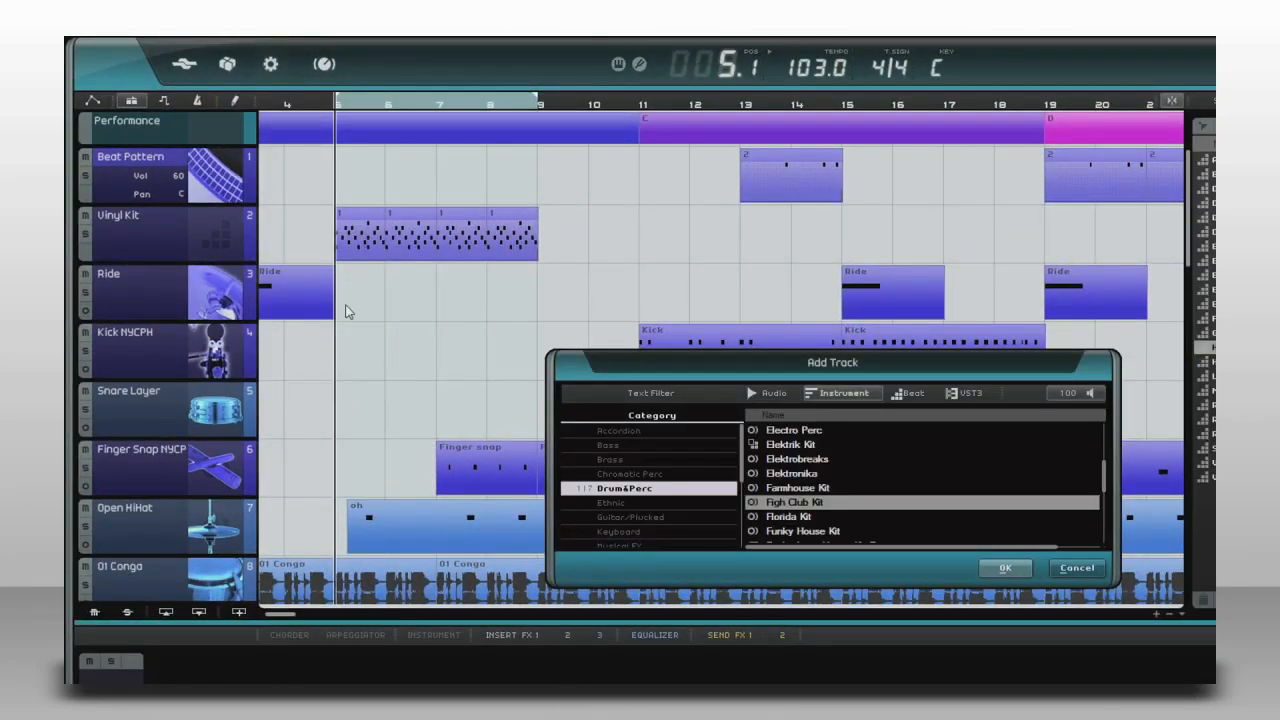
pyautogui.click(847, 506)
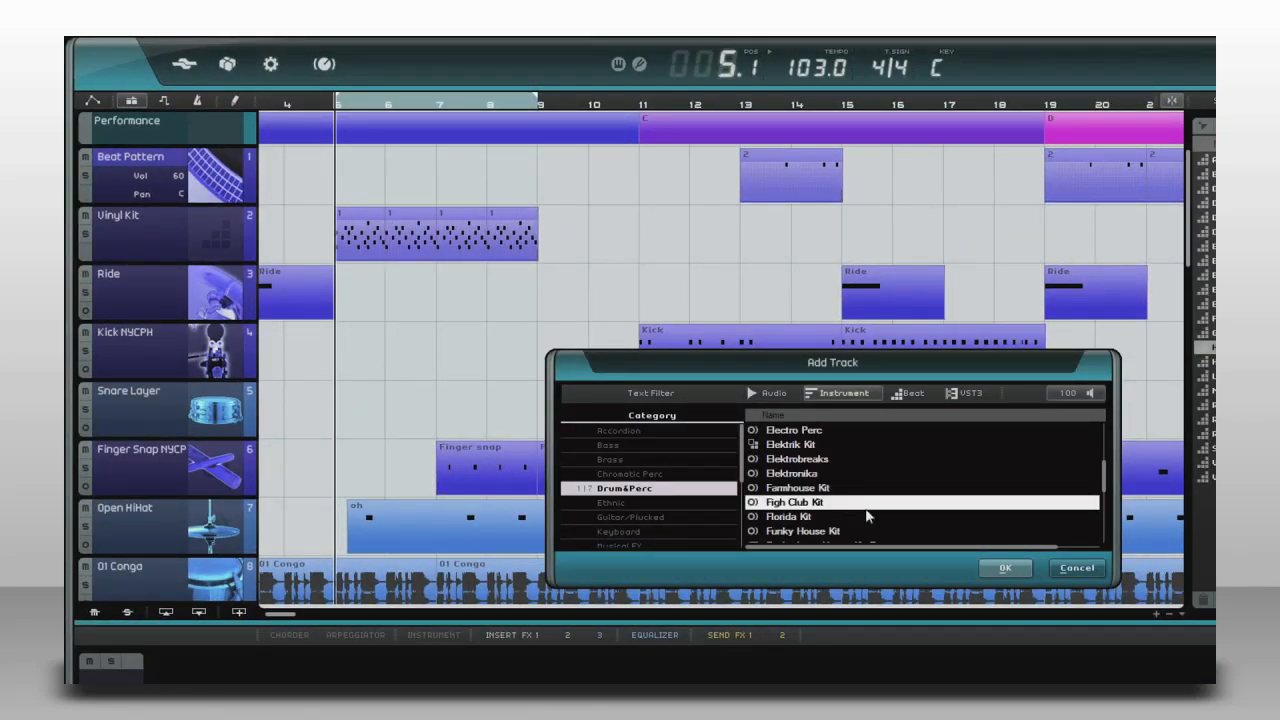
pyautogui.click(1005, 567)
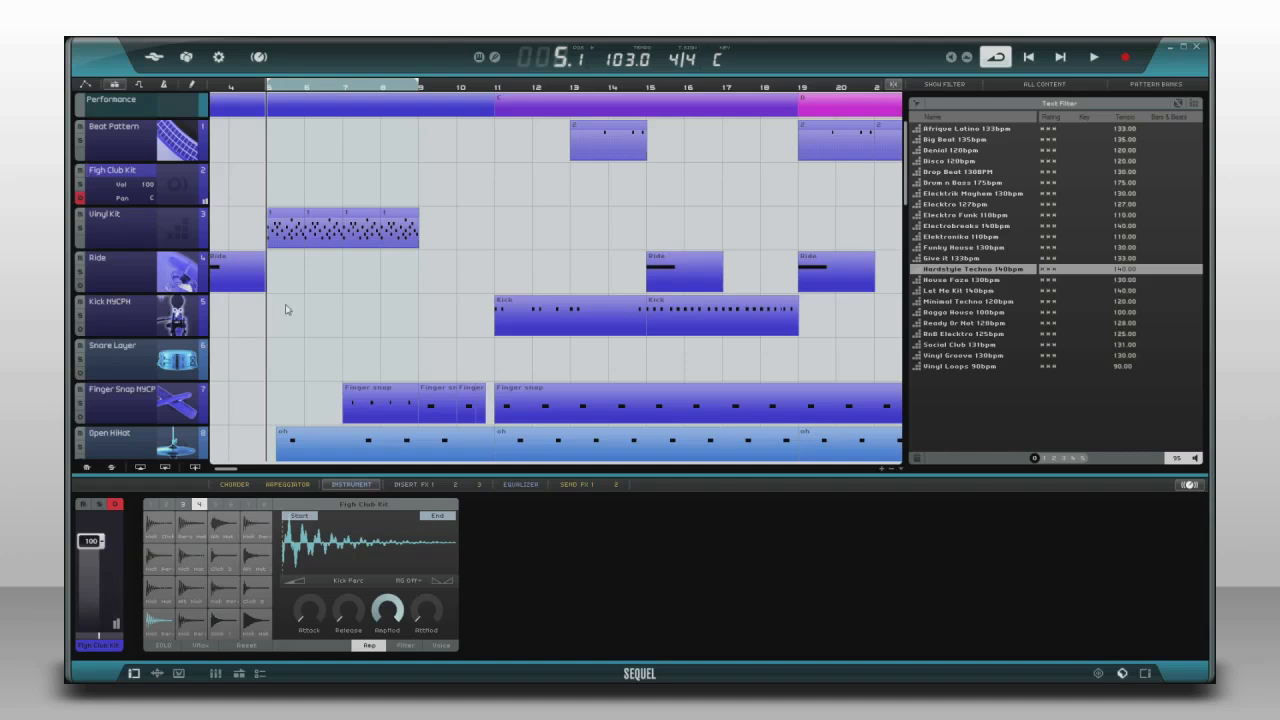
# Step: Start recording on the Figh Club Kit track and set the MIDI Recording option to Mixed
pyautogui.click(1126, 57)
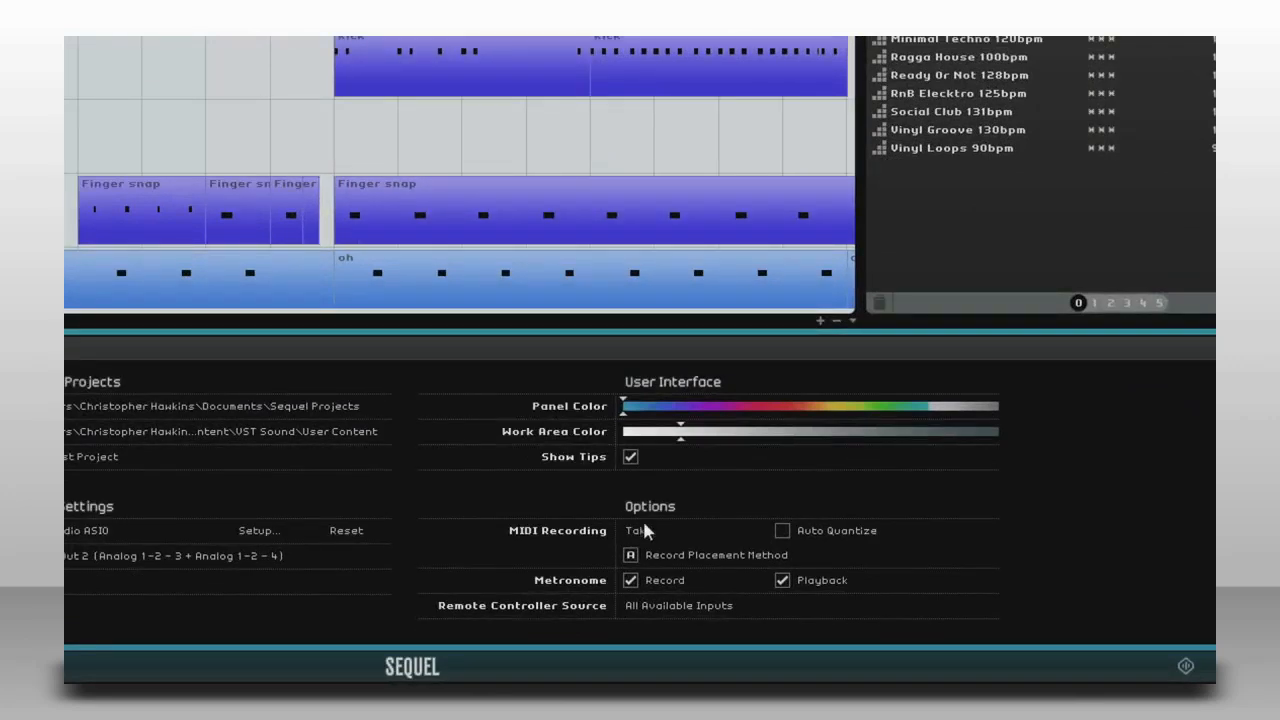
pyautogui.click(645, 531)
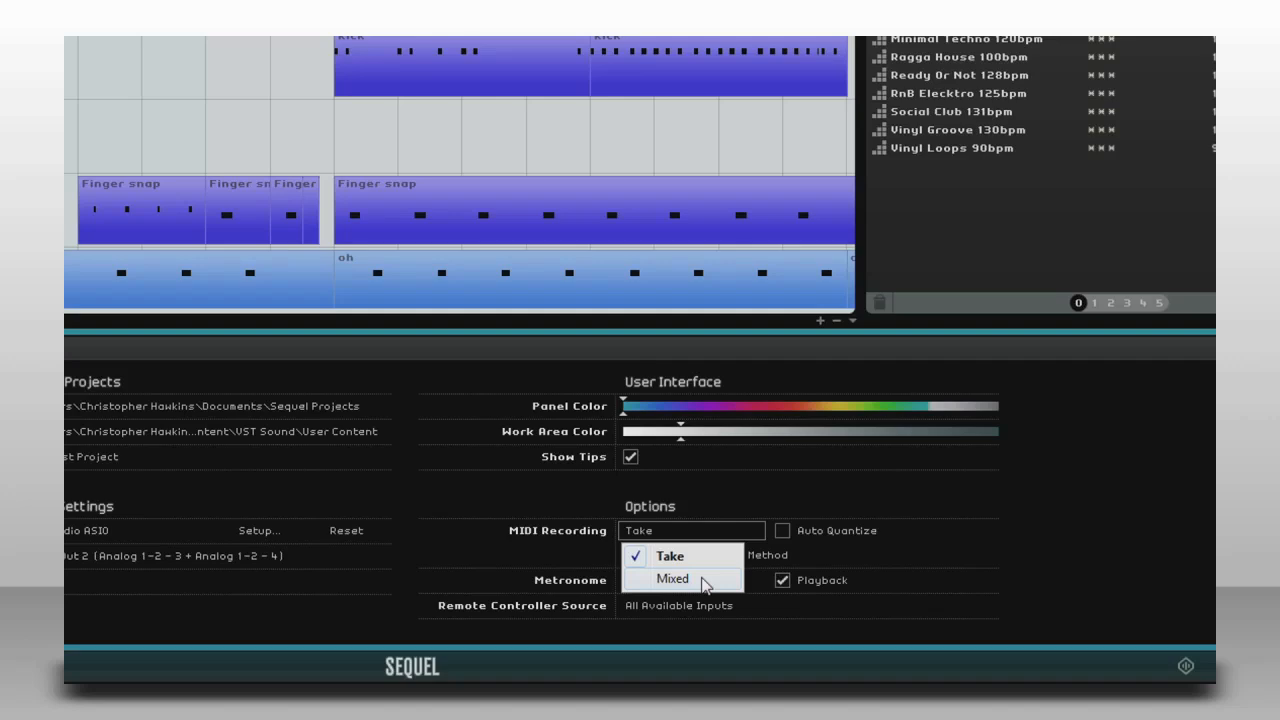
pyautogui.click(700, 579)
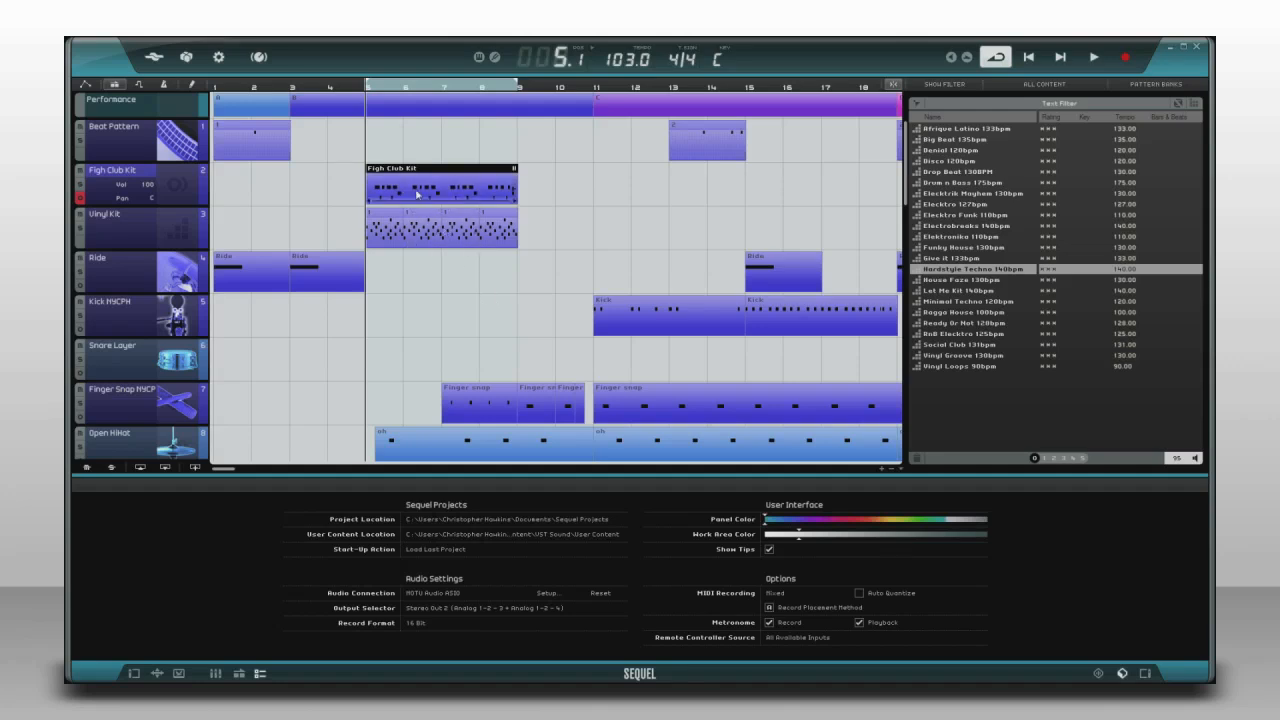
# Step: Open the recorded Figh Club Kit part in the editor and quantize all its notes to 1/16
pyautogui.doubleClick(418, 195)
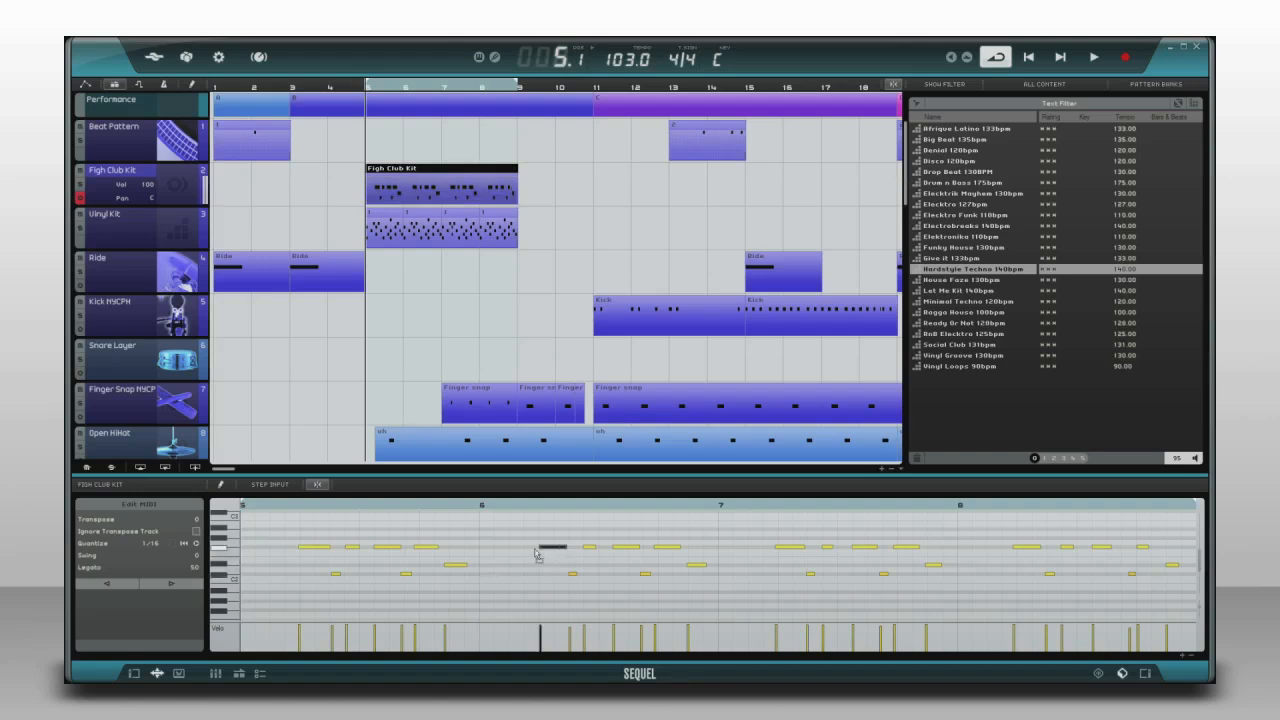
pyautogui.moveTo(535, 550); pyautogui.dragTo(566, 548)
pyautogui.hotkey('ctrl', 'a')
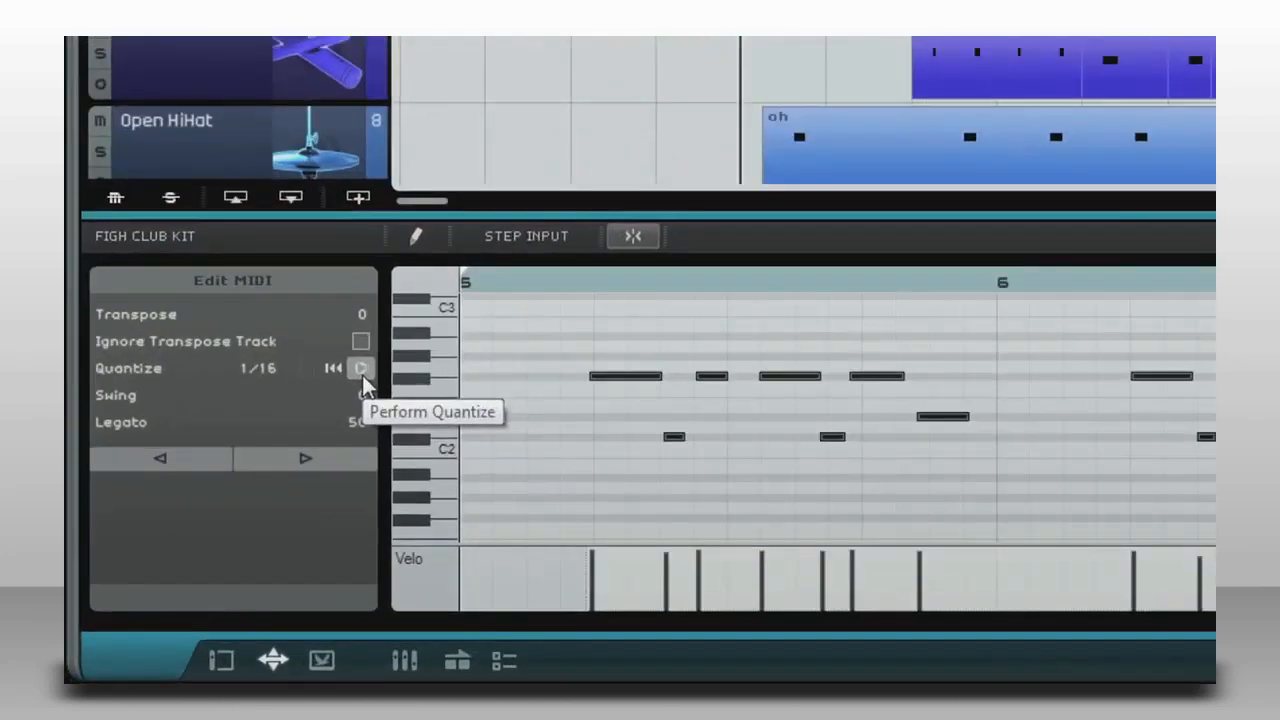
pyautogui.click(362, 374)
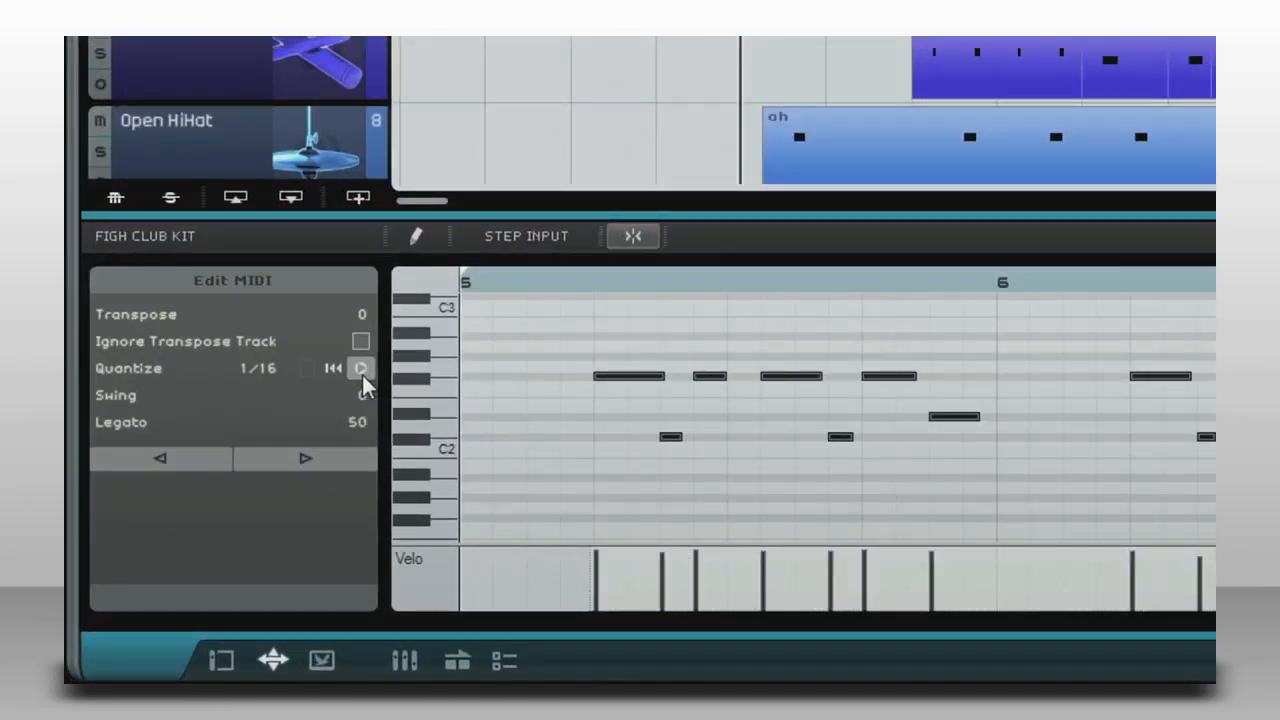
# Step: Play back the quantized Figh Club Kit part and set its swing to 71
pyautogui.press('space')
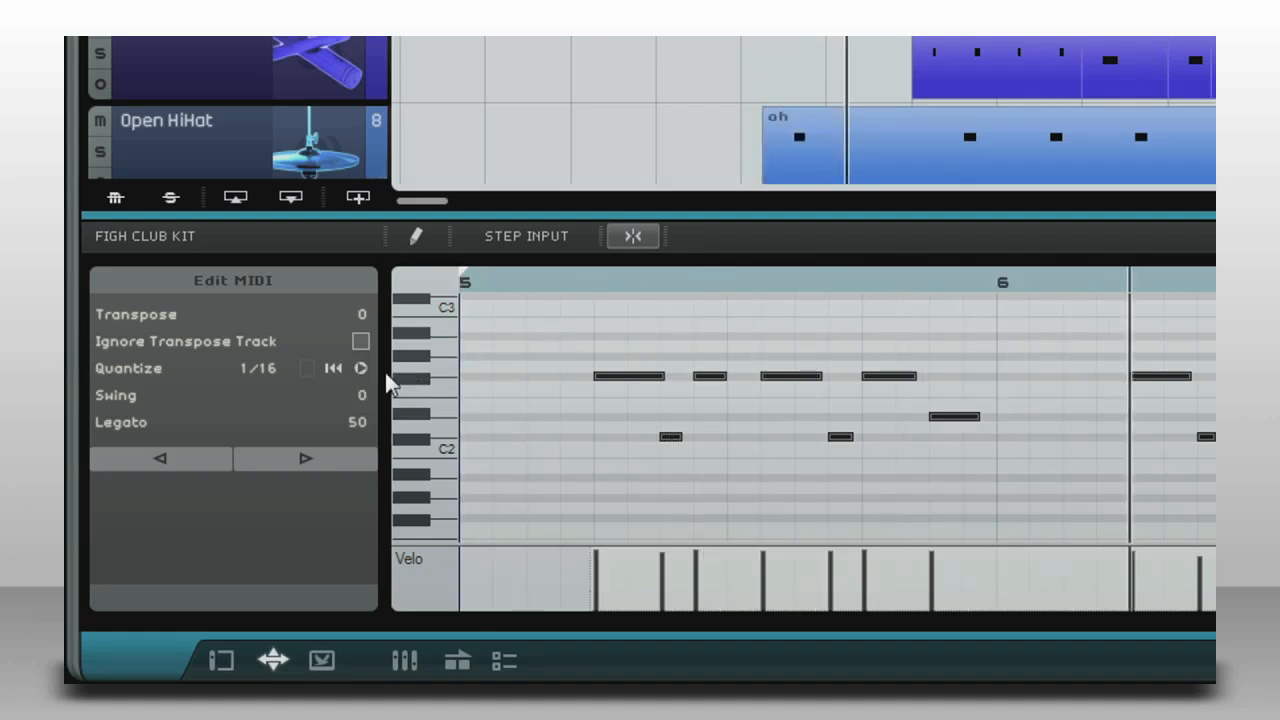
pyautogui.moveTo(365, 398); pyautogui.dragTo(355, 103)
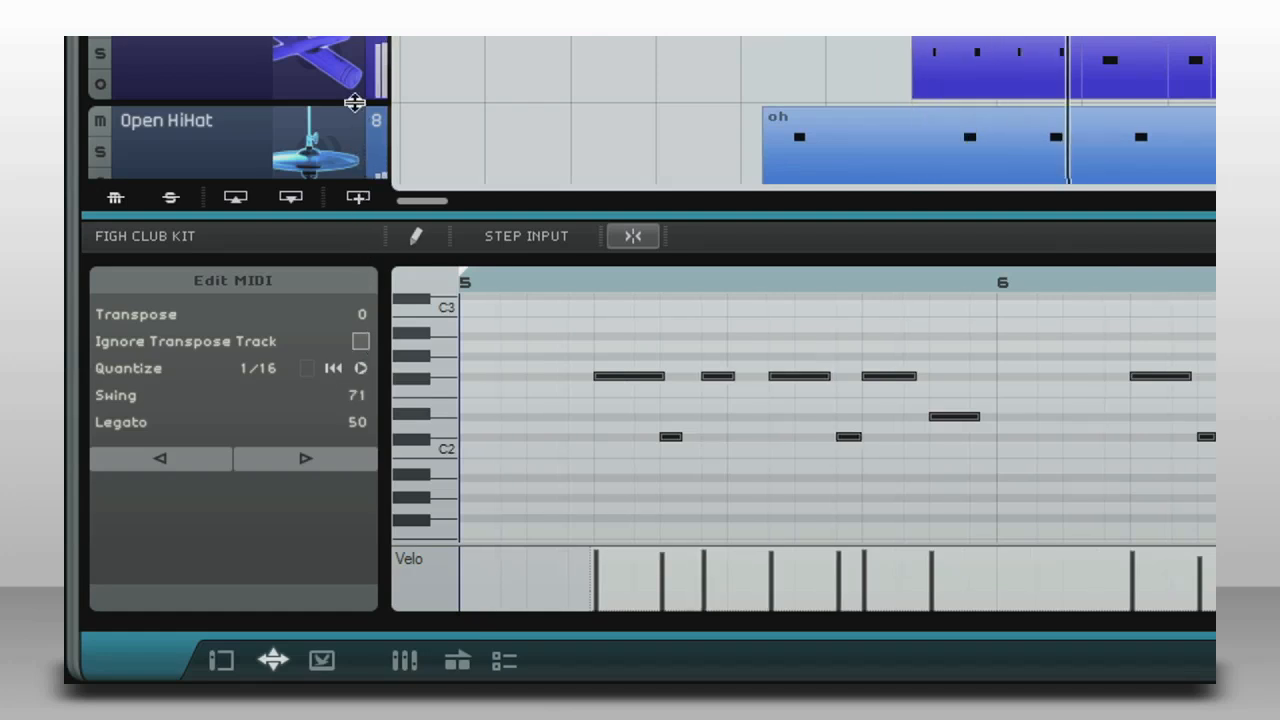
pyautogui.click(791, 137)
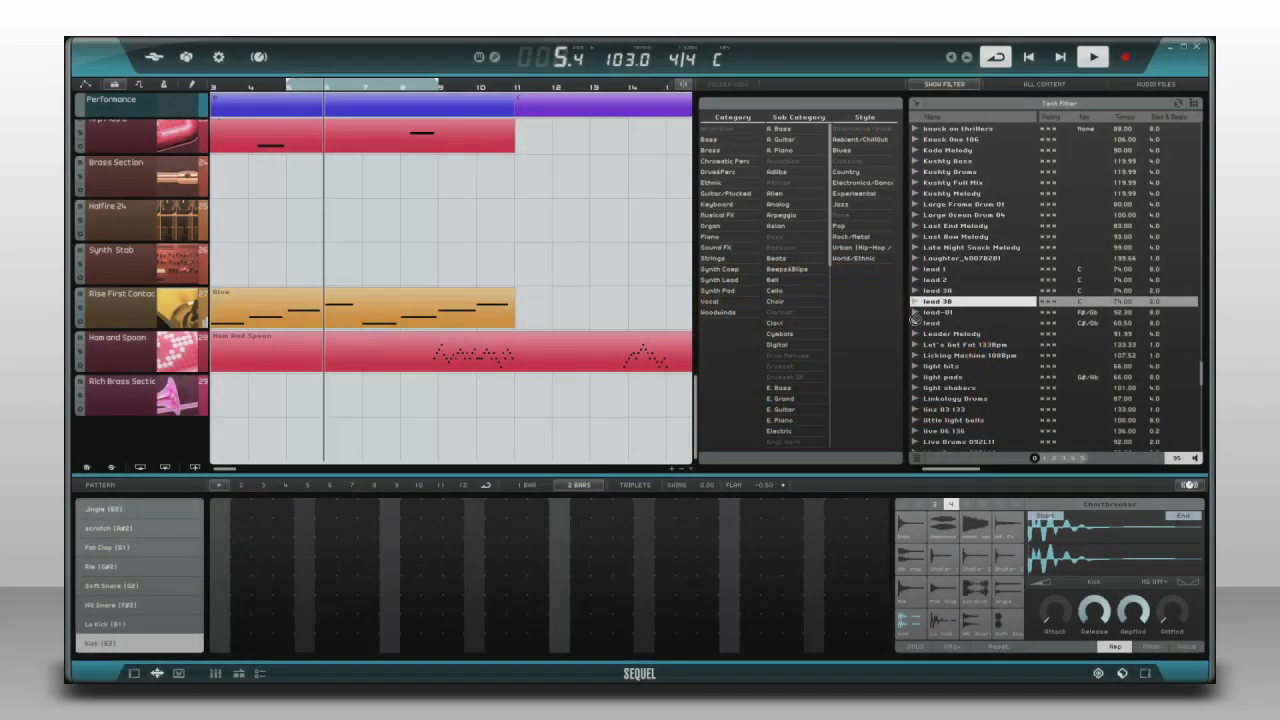
# Step: Add the lead 3B loop to a new track at bar 5, and find and add the 01 Hard Bass loop beneath it
pyautogui.moveTo(965, 313); pyautogui.dragTo(287, 430)
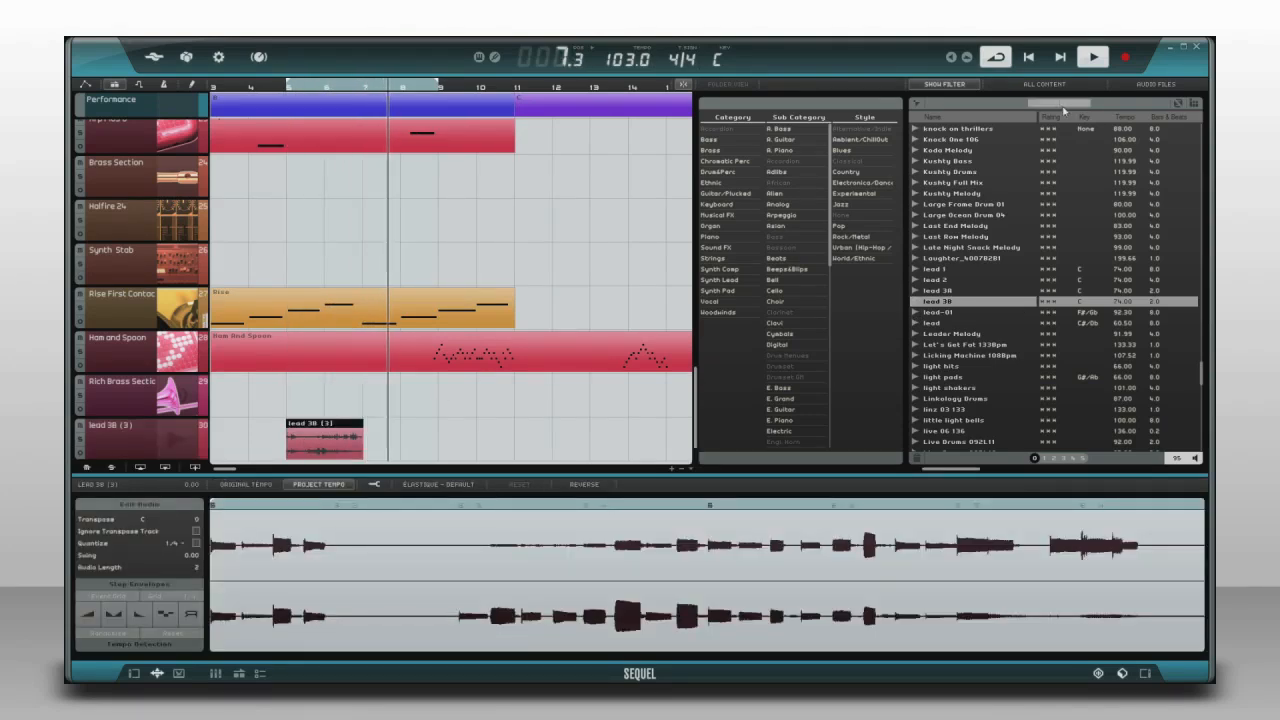
pyautogui.click(1063, 107)
pyautogui.write('Hard Bass')
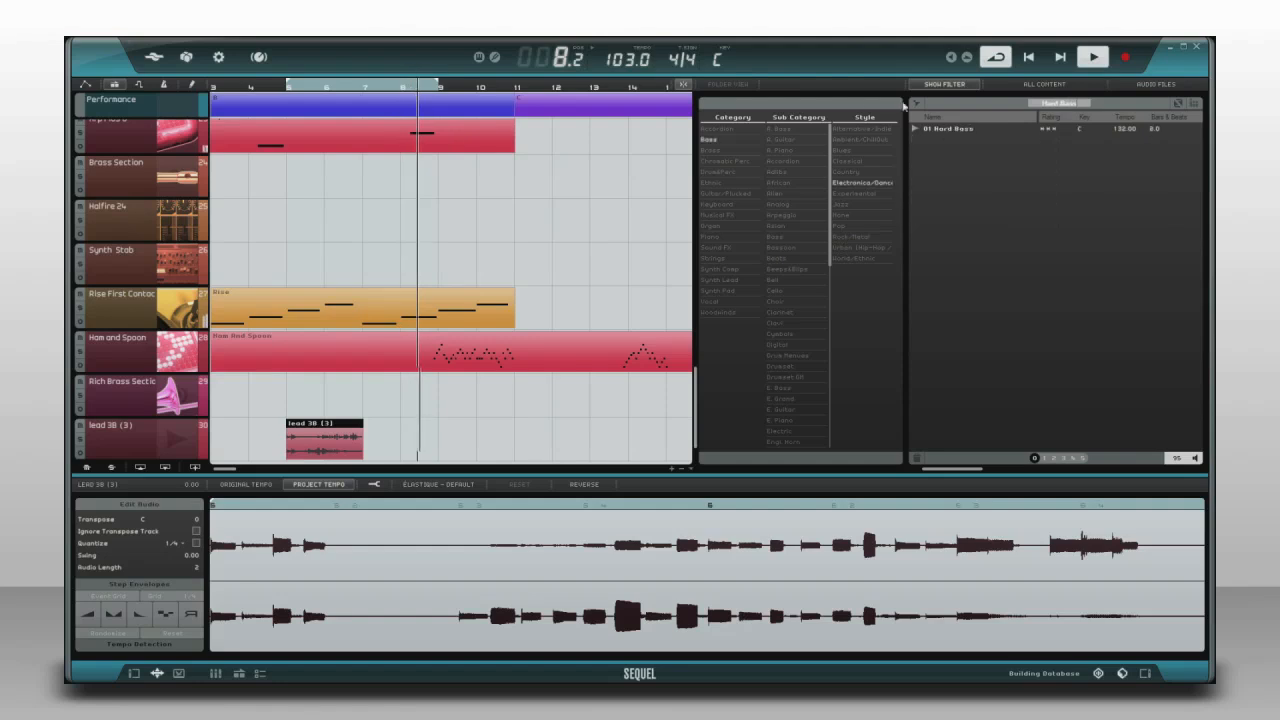
pyautogui.moveTo(943, 130); pyautogui.dragTo(413, 407)
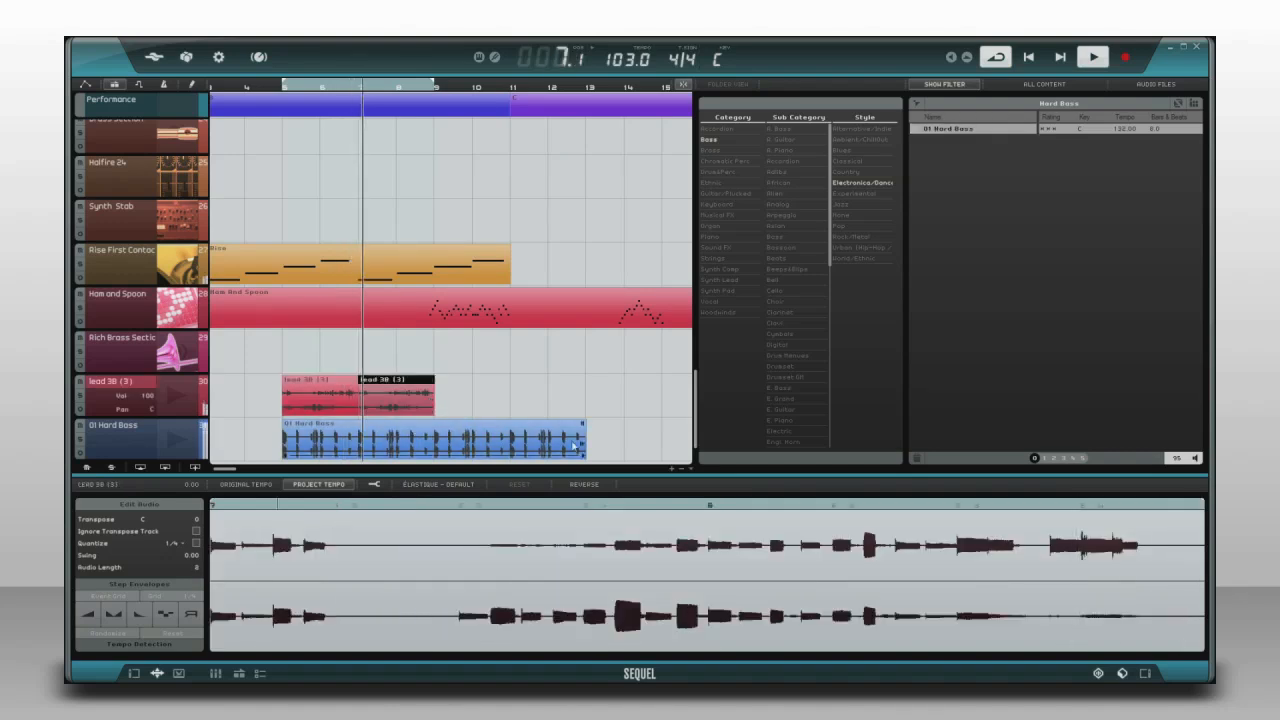
# Step: Shorten the 01 Hard Bass event so that it spans bars 5 to 9
pyautogui.click(578, 446)
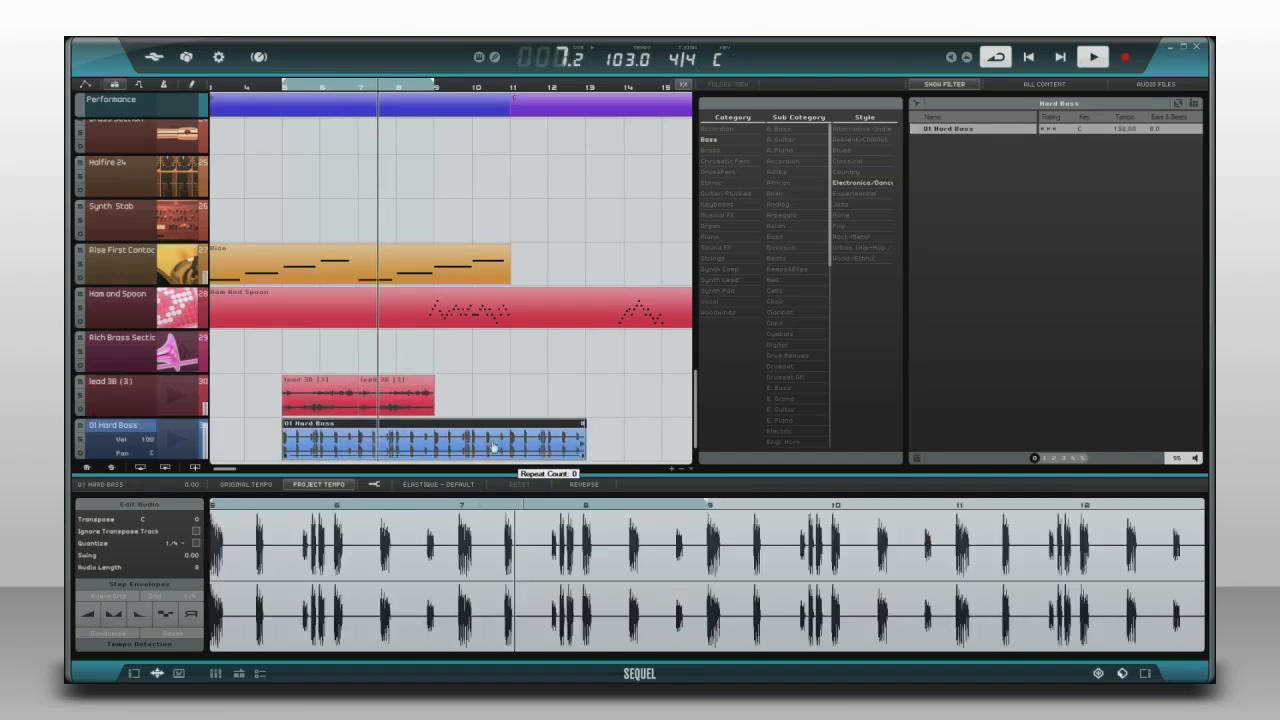
pyautogui.click(437, 456)
pyautogui.press('Delete')
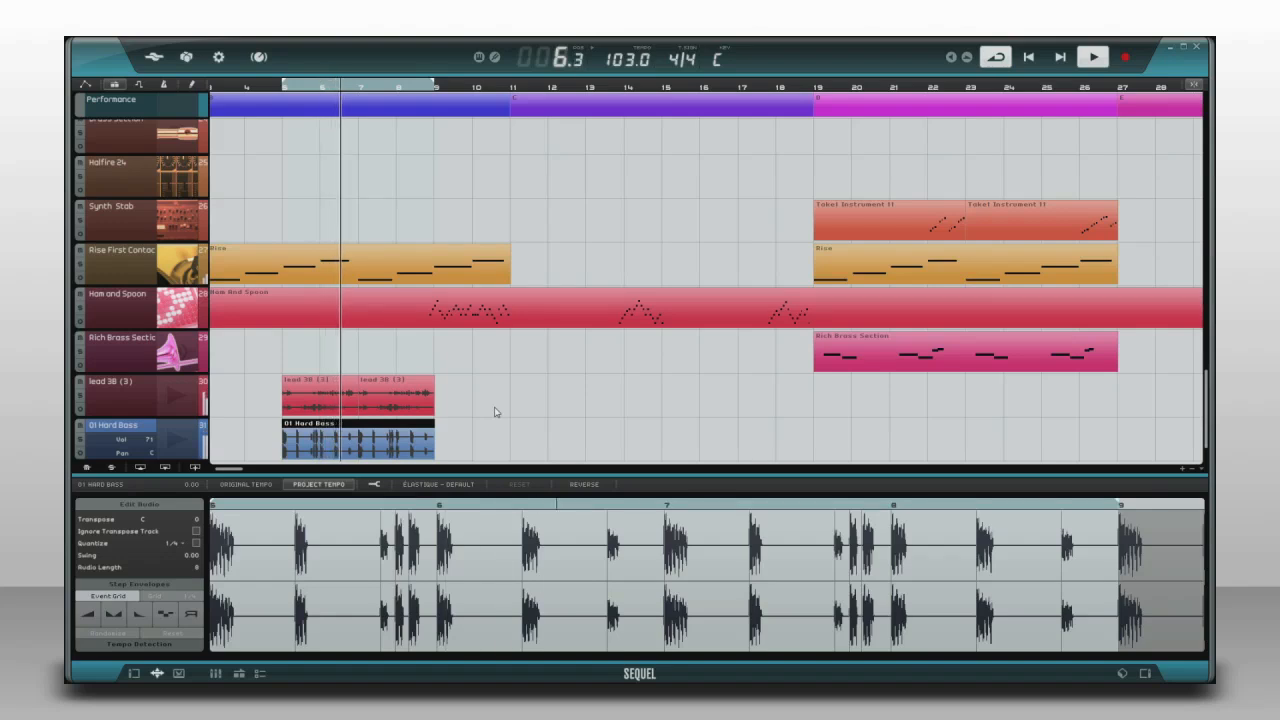
# Step: Draw a volume step envelope on the 01 Hard Bass event, lowering individual slices to different levels across bars 5 to 8
pyautogui.click(87, 618)
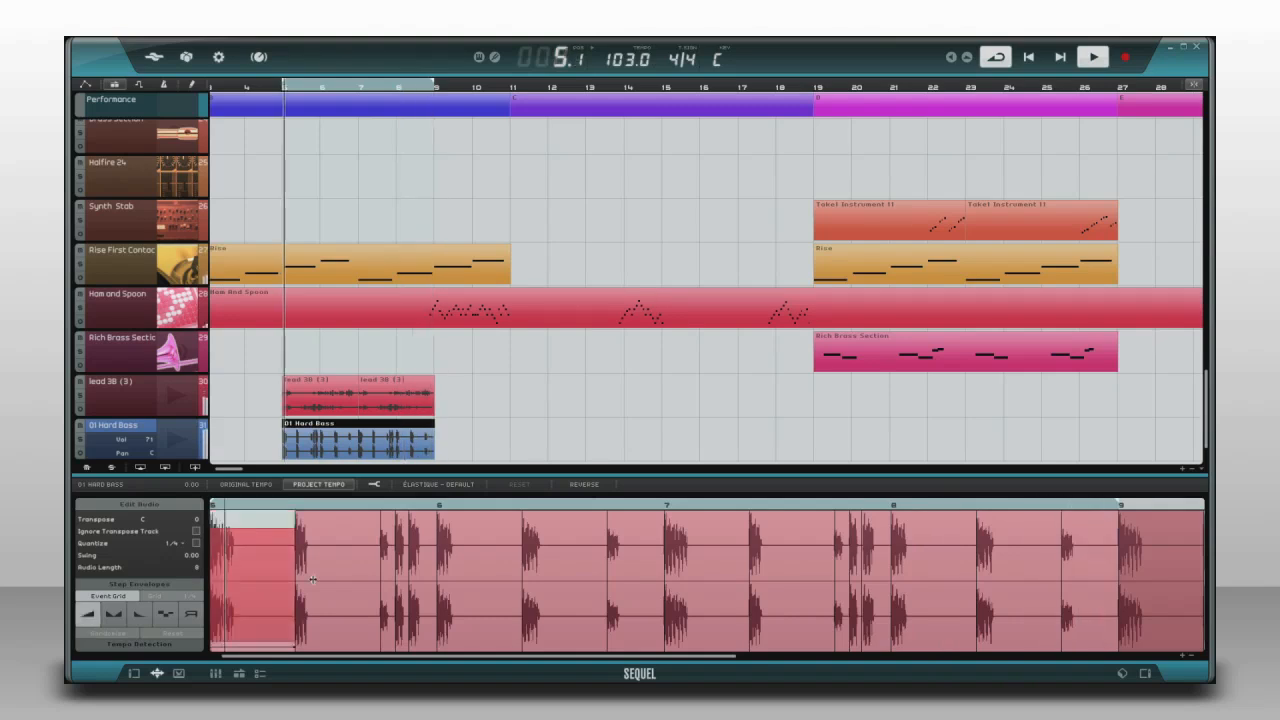
pyautogui.click(340, 563)
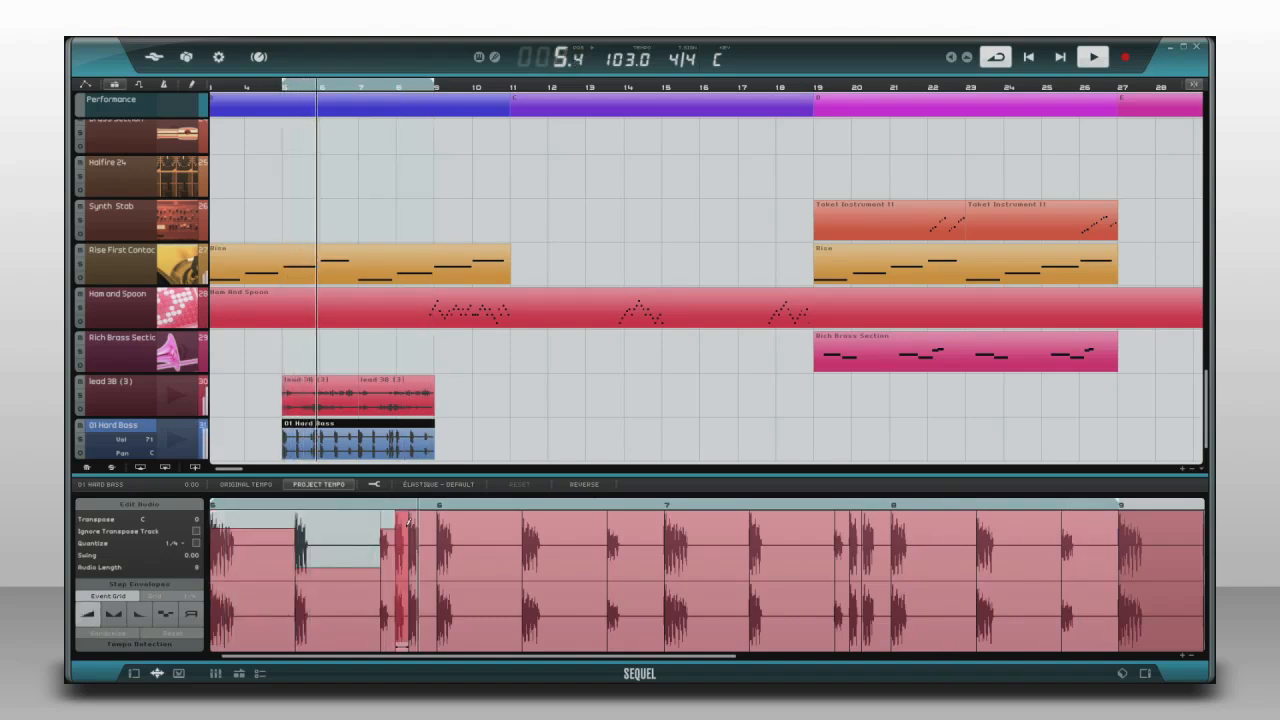
pyautogui.click(406, 519)
pyautogui.click(565, 533)
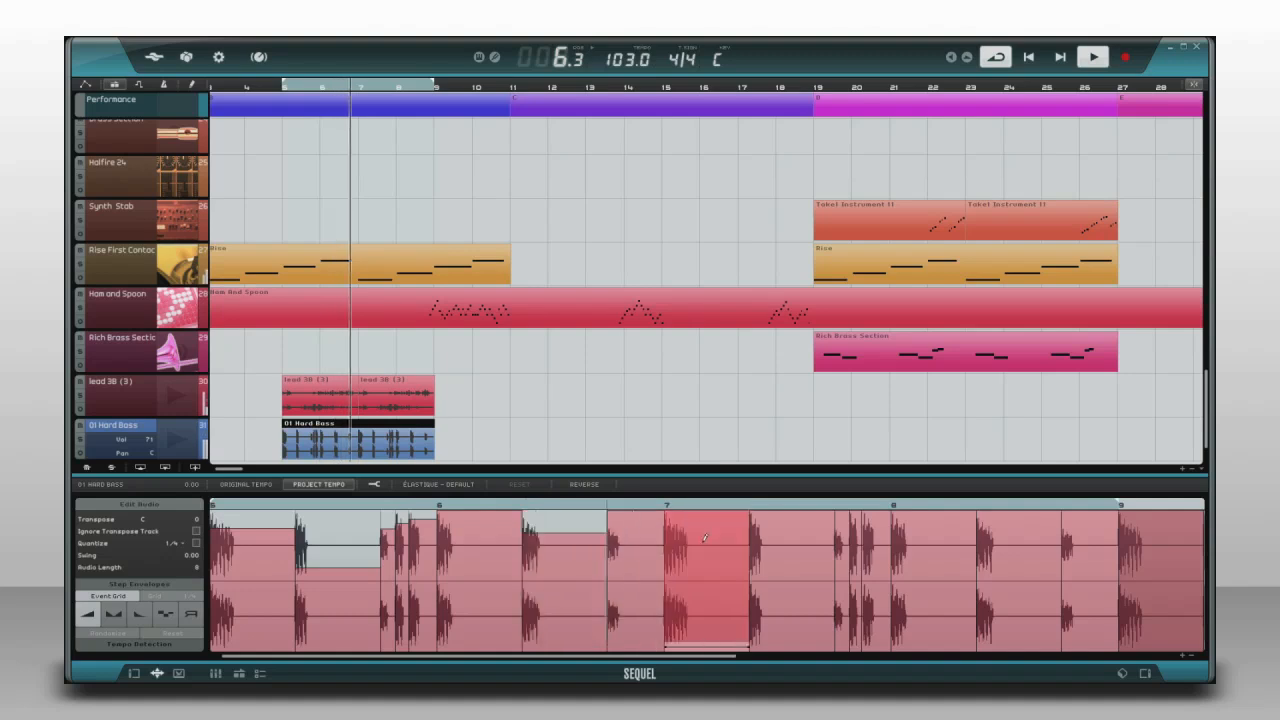
pyautogui.click(707, 533)
pyautogui.click(782, 533)
pyautogui.click(910, 530)
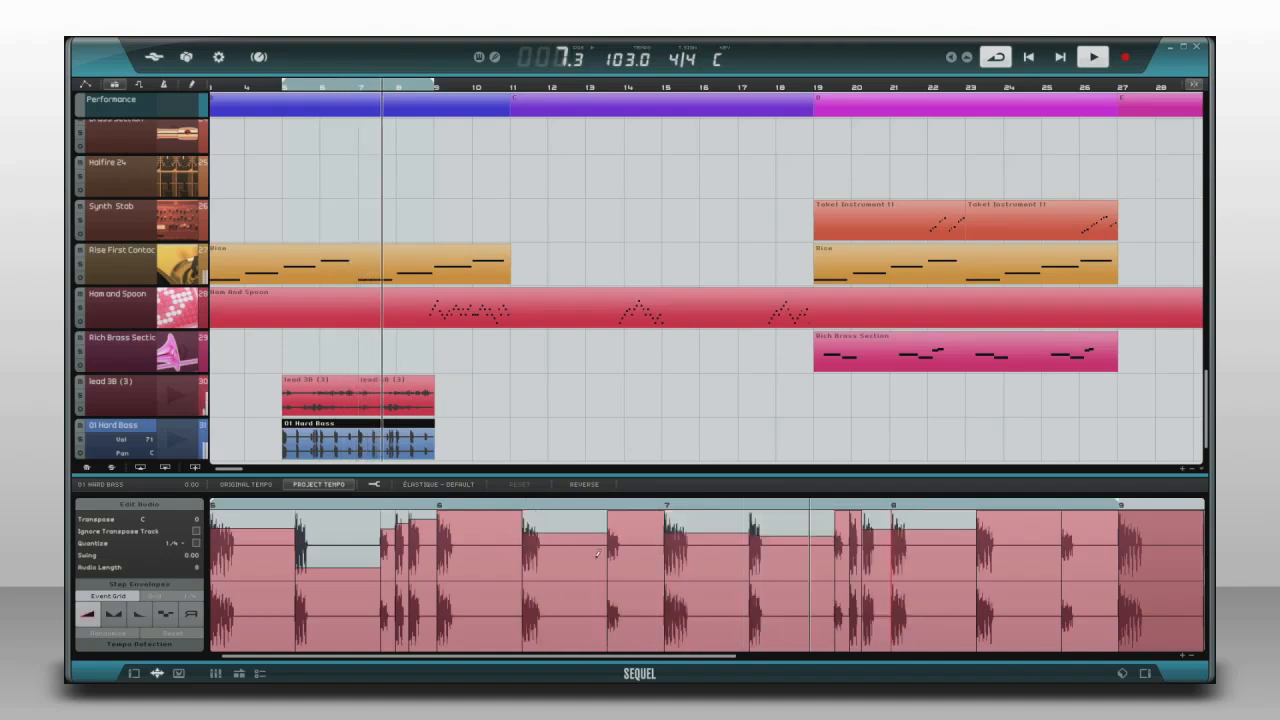
# Step: Draw a pan step envelope on 01 Hard Bass, offsetting the slices at bars 5 and 9 one way and bar 7 the other
pyautogui.click(114, 614)
pyautogui.click(250, 518)
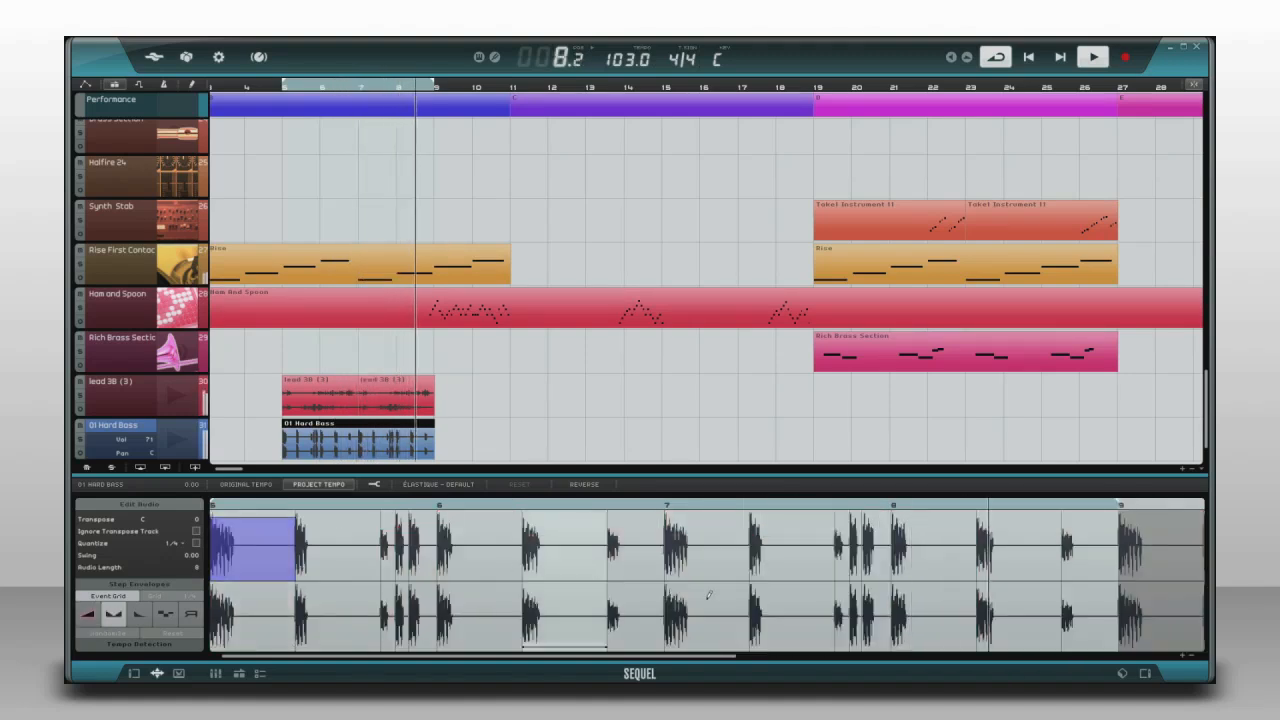
pyautogui.click(710, 603)
pyautogui.click(1160, 550)
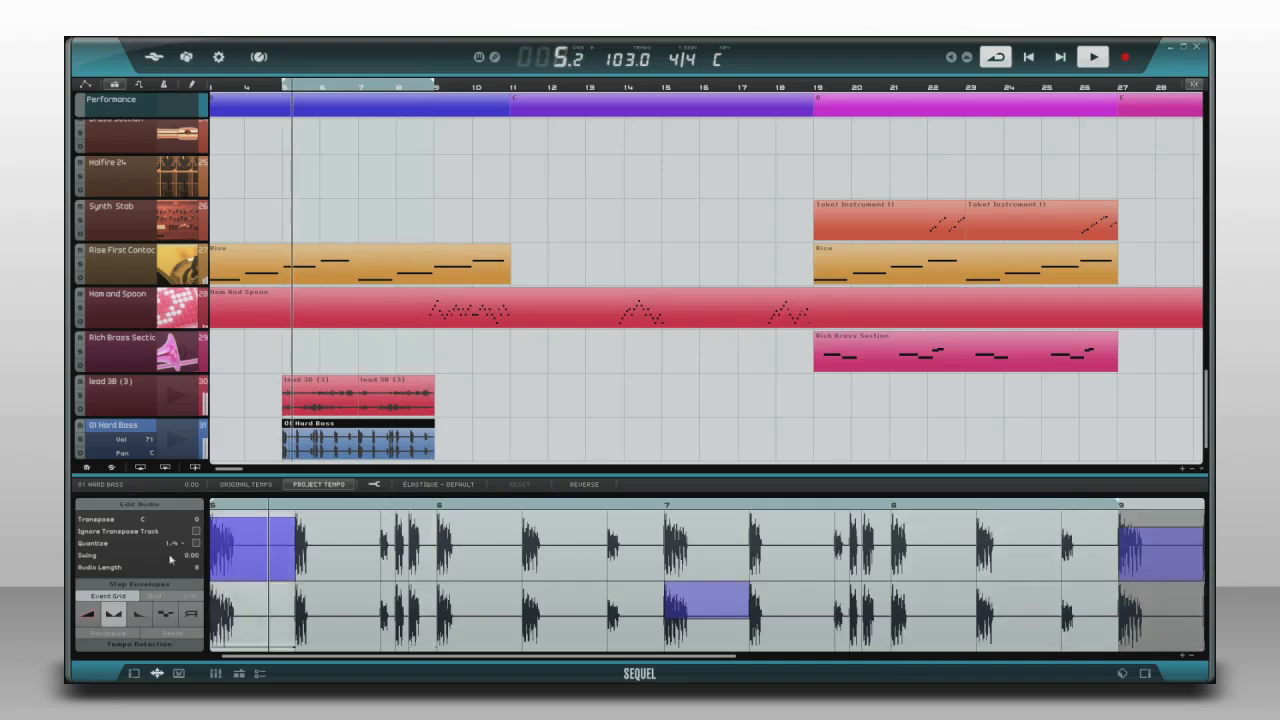
# Step: Apply the reverse step envelope to the first 01 Hard Bass slice and to slices in bars 6 and 7
pyautogui.click(190, 613)
pyautogui.click(252, 560)
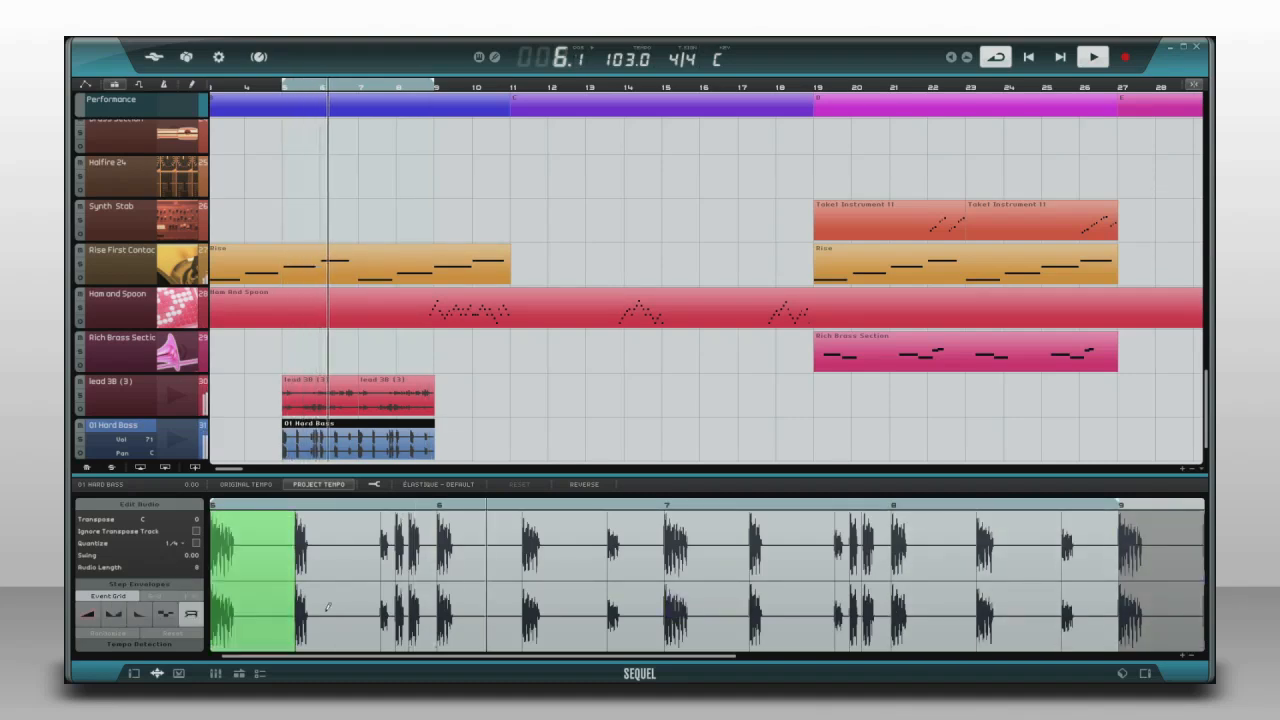
pyautogui.click(702, 561)
pyautogui.click(565, 560)
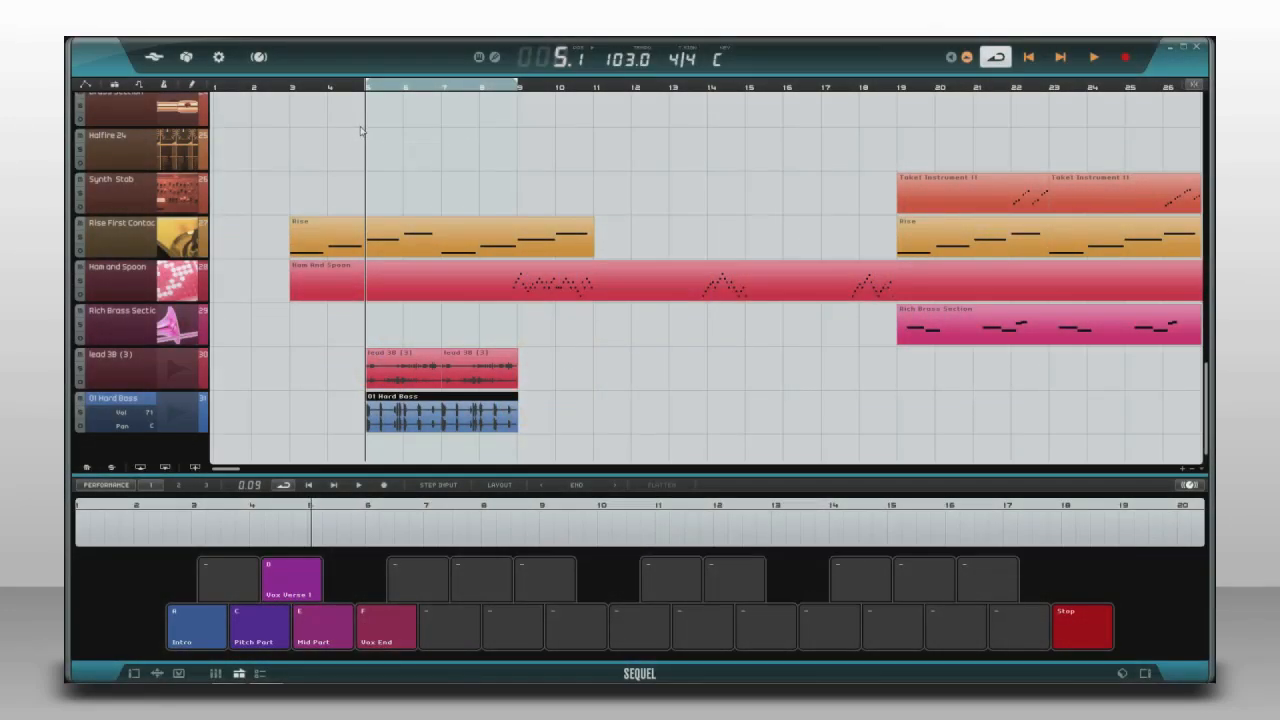
# Step: Show the Performance track and draw part B on it from bar 5 to bar 9
pyautogui.click(114, 87)
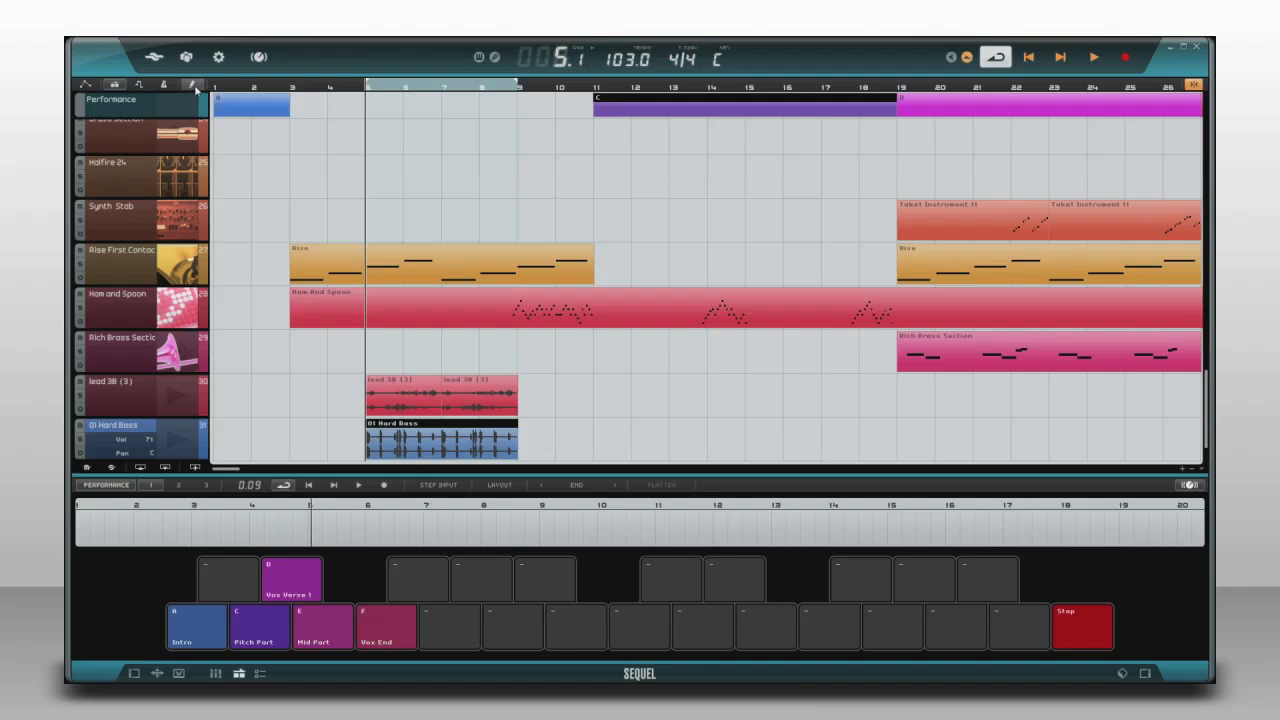
pyautogui.moveTo(367, 100); pyautogui.dragTo(517, 106)
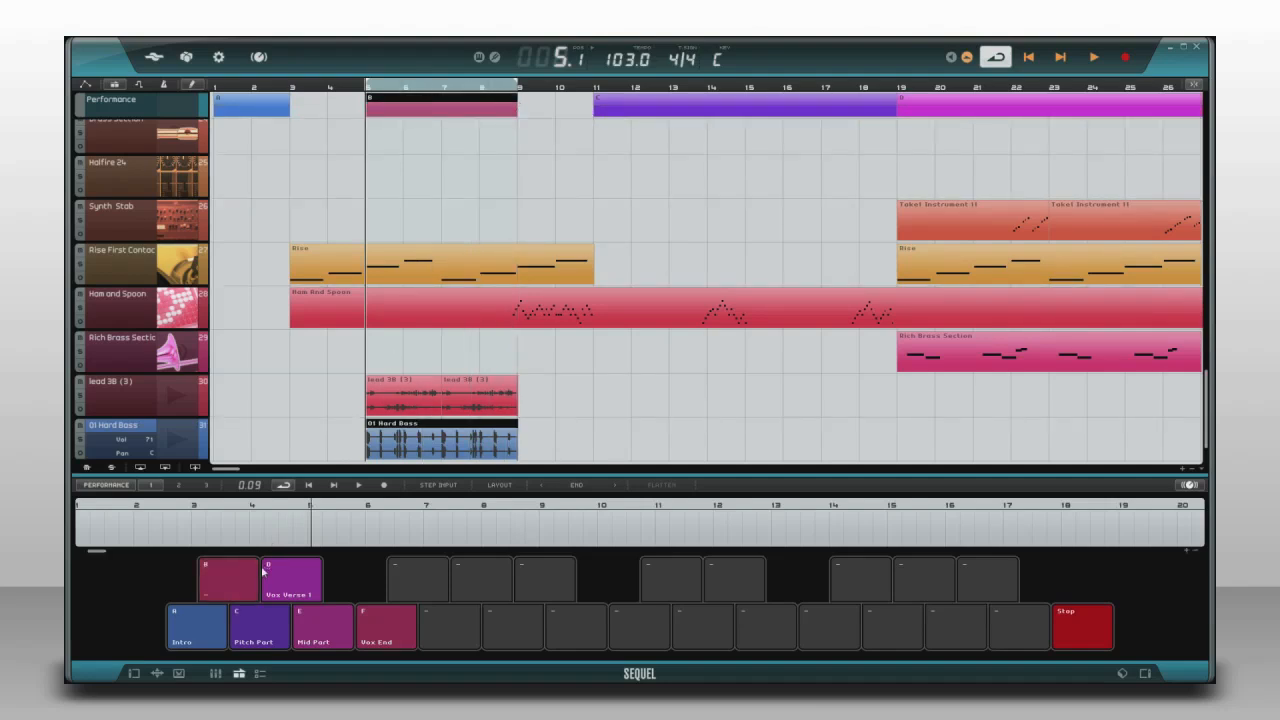
# Step: Switch the performance pads to the two-row block layout and back to the keyboard layout
pyautogui.click(520, 487)
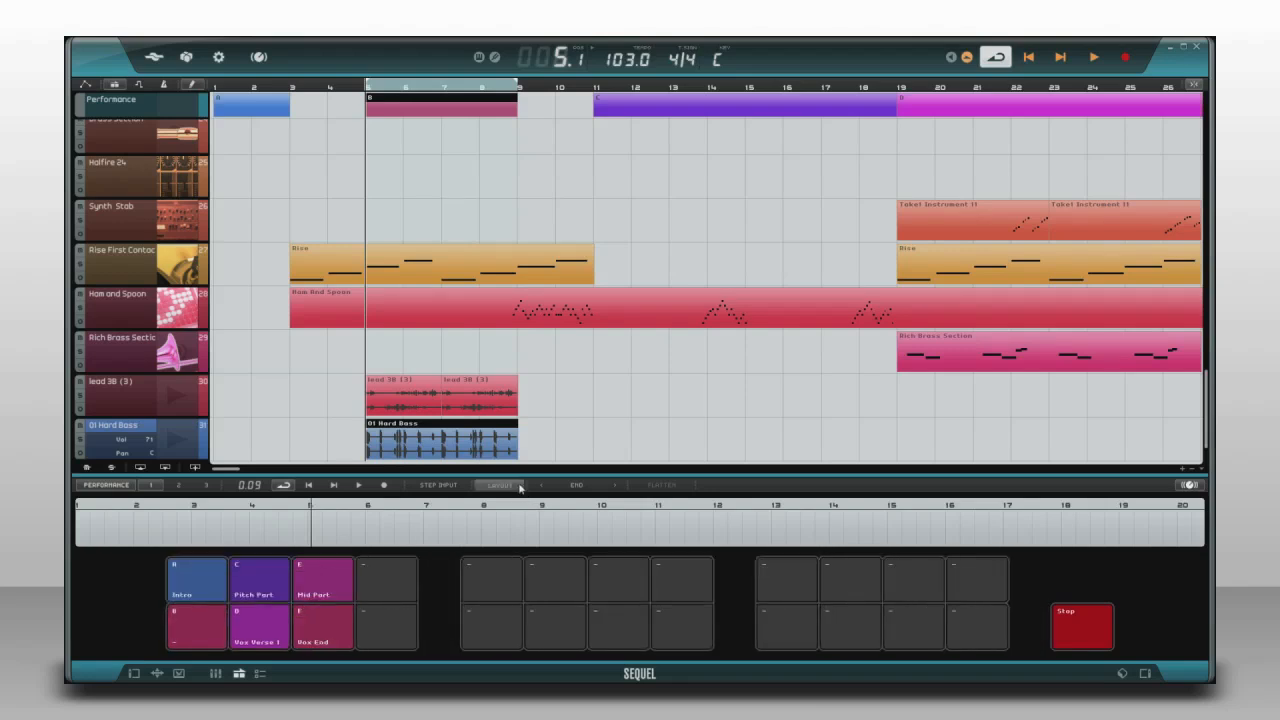
pyautogui.click(520, 487)
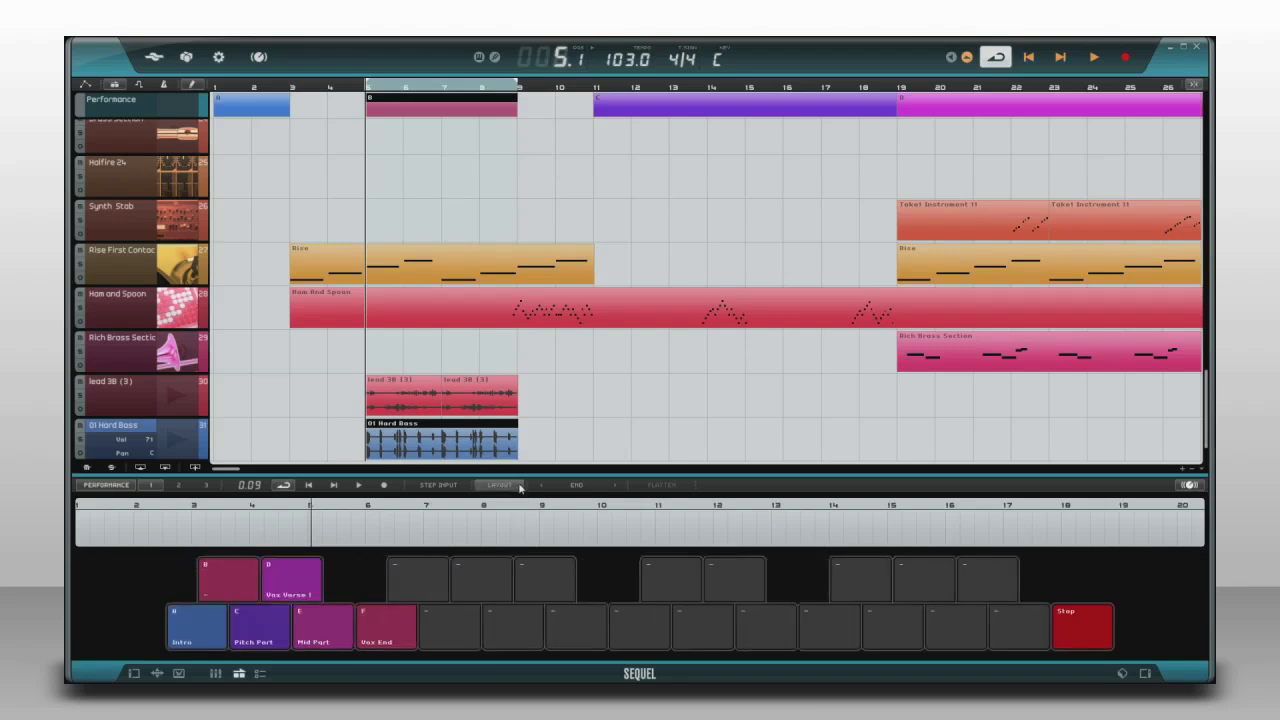
# Step: Audition part B and the Pitch Part from the performance pads
pyautogui.click(249, 583)
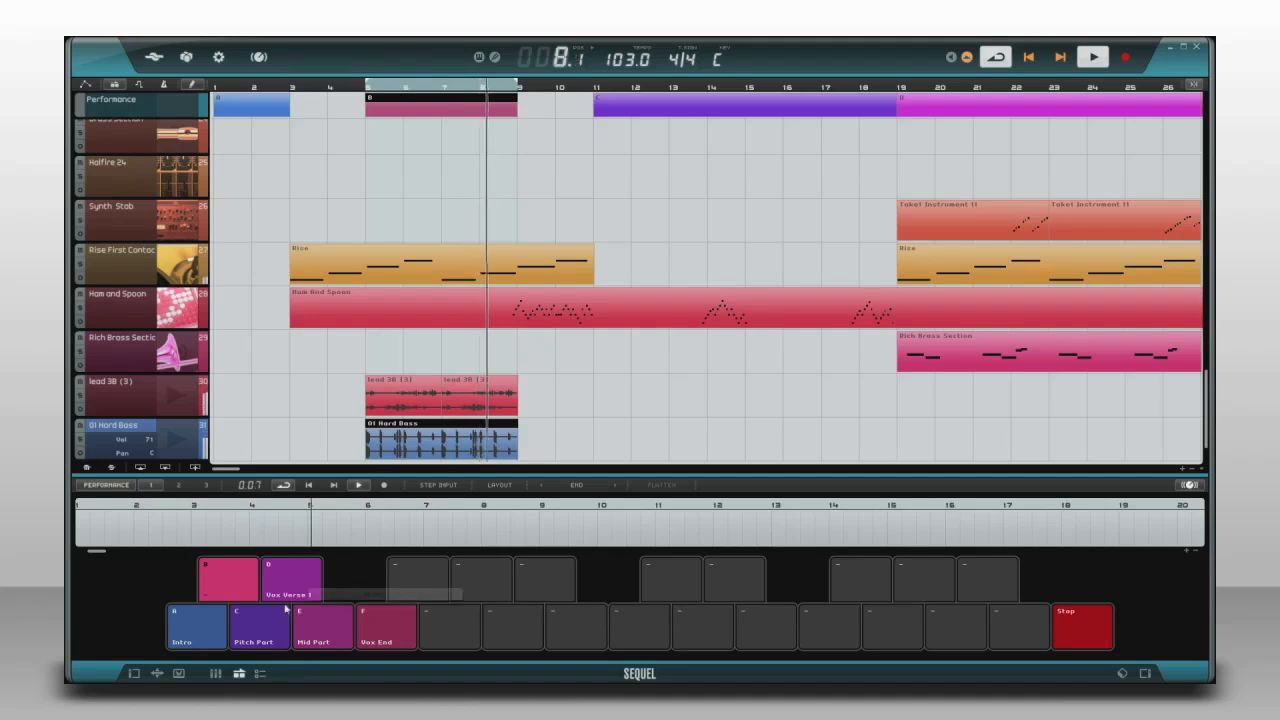
pyautogui.click(257, 620)
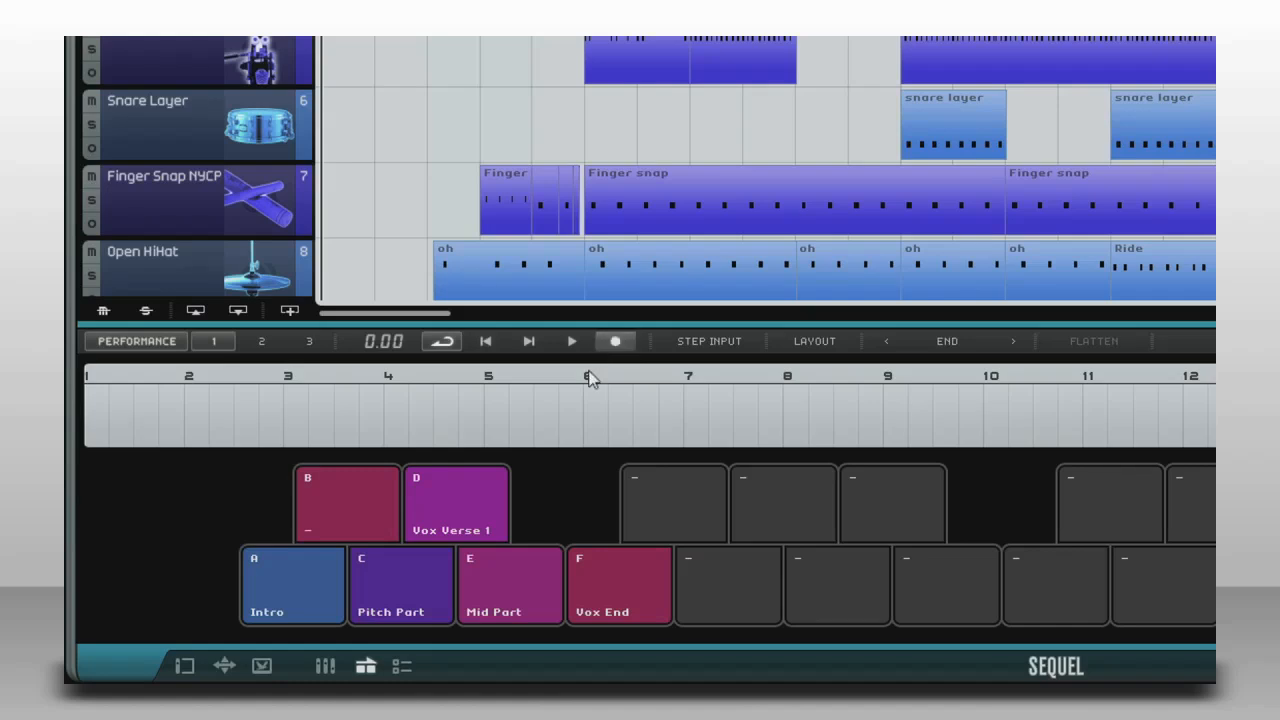
# Step: Record a live performance by triggering the parts Vox Verse 1 (D), B, Mid Part (E), B and Vox End (F) in sequence
pyautogui.click(486, 498)
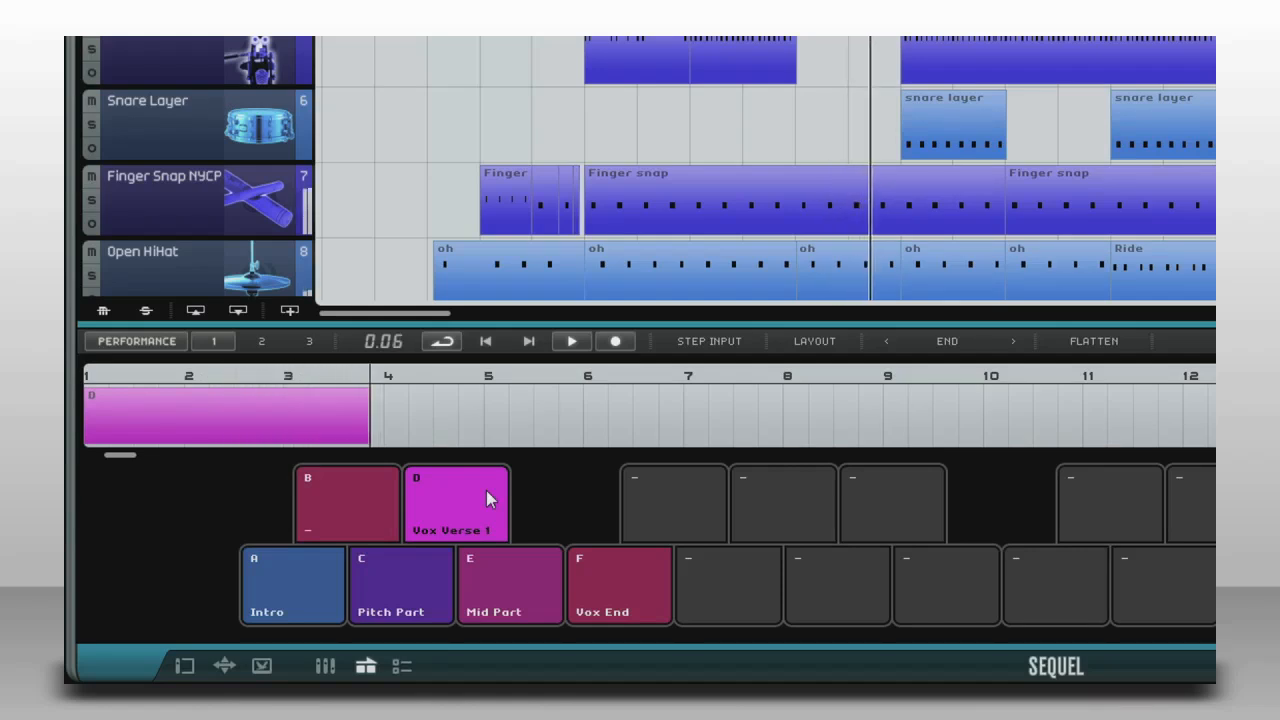
pyautogui.click(361, 502)
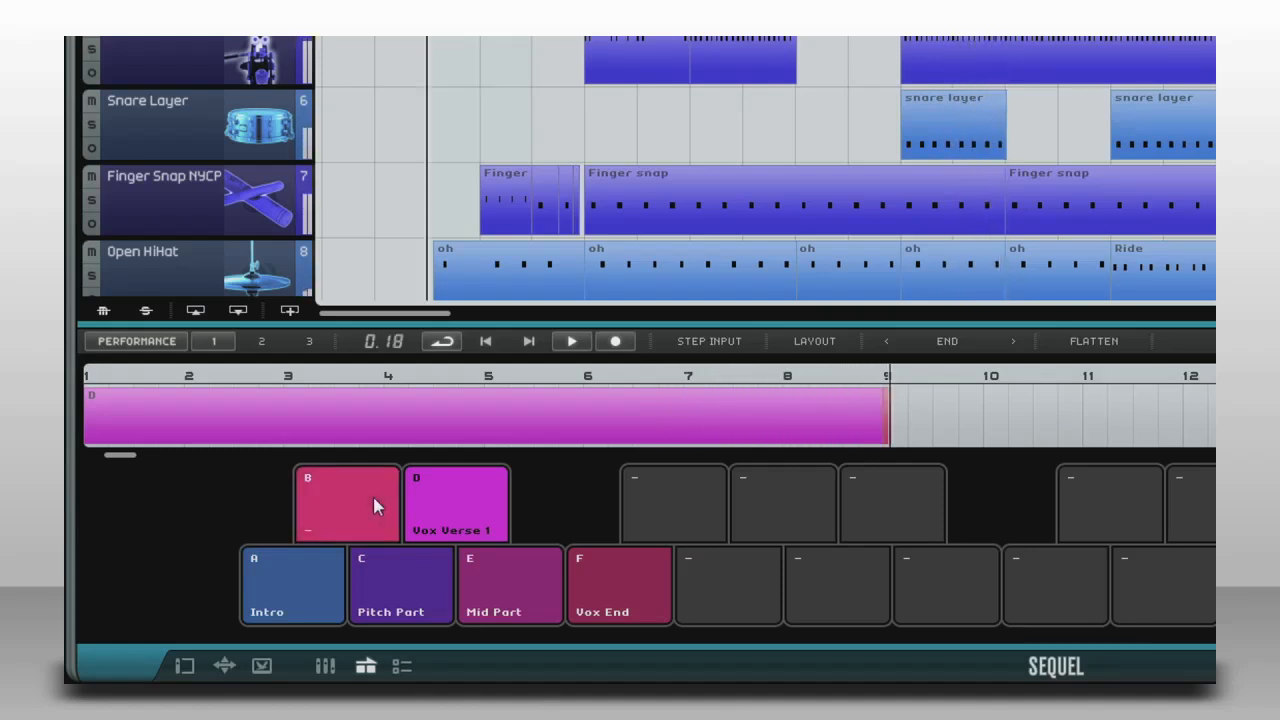
pyautogui.click(482, 593)
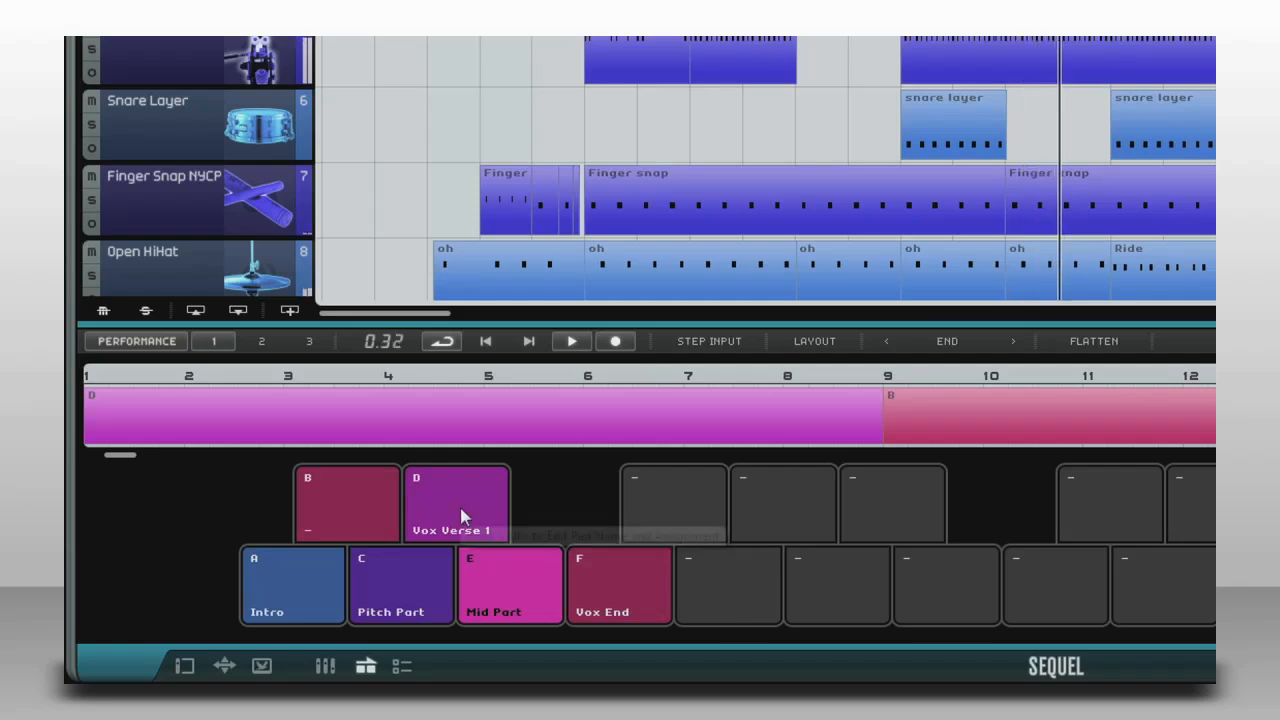
pyautogui.click(366, 501)
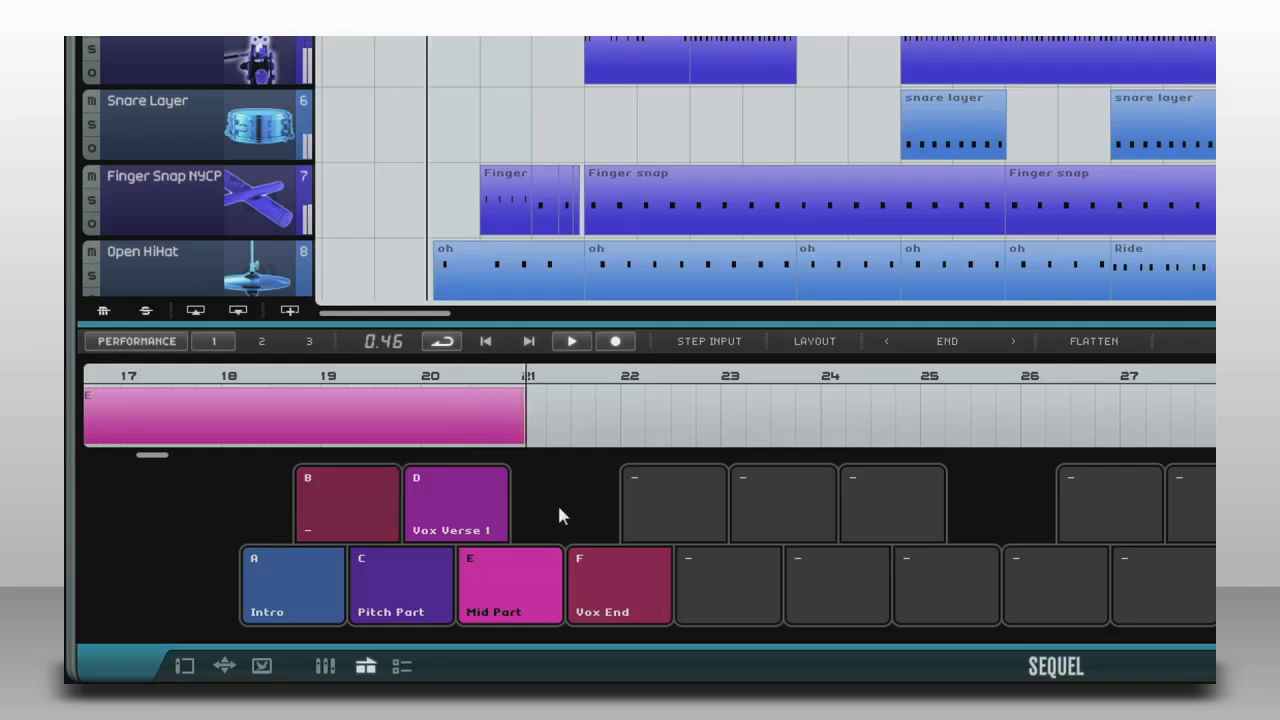
pyautogui.click(600, 568)
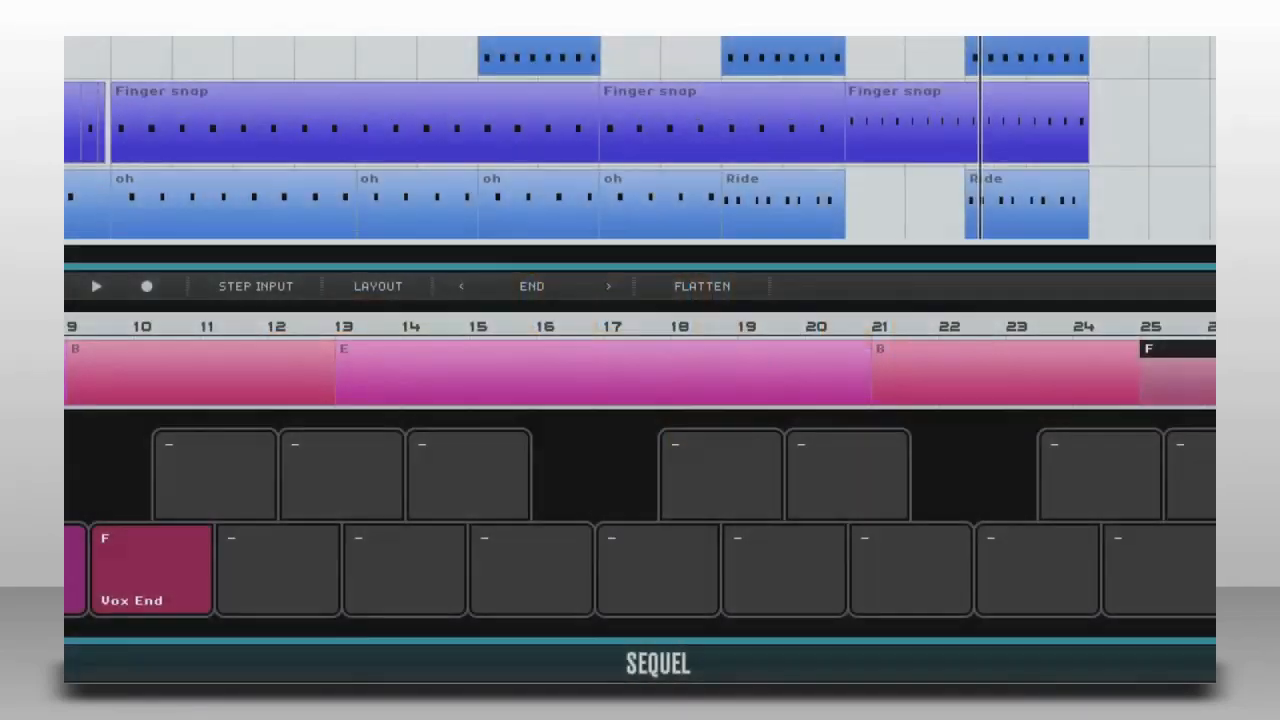
# Step: Flatten the recorded performance into a linear arrangement and play it from the start
pyautogui.click(711, 285)
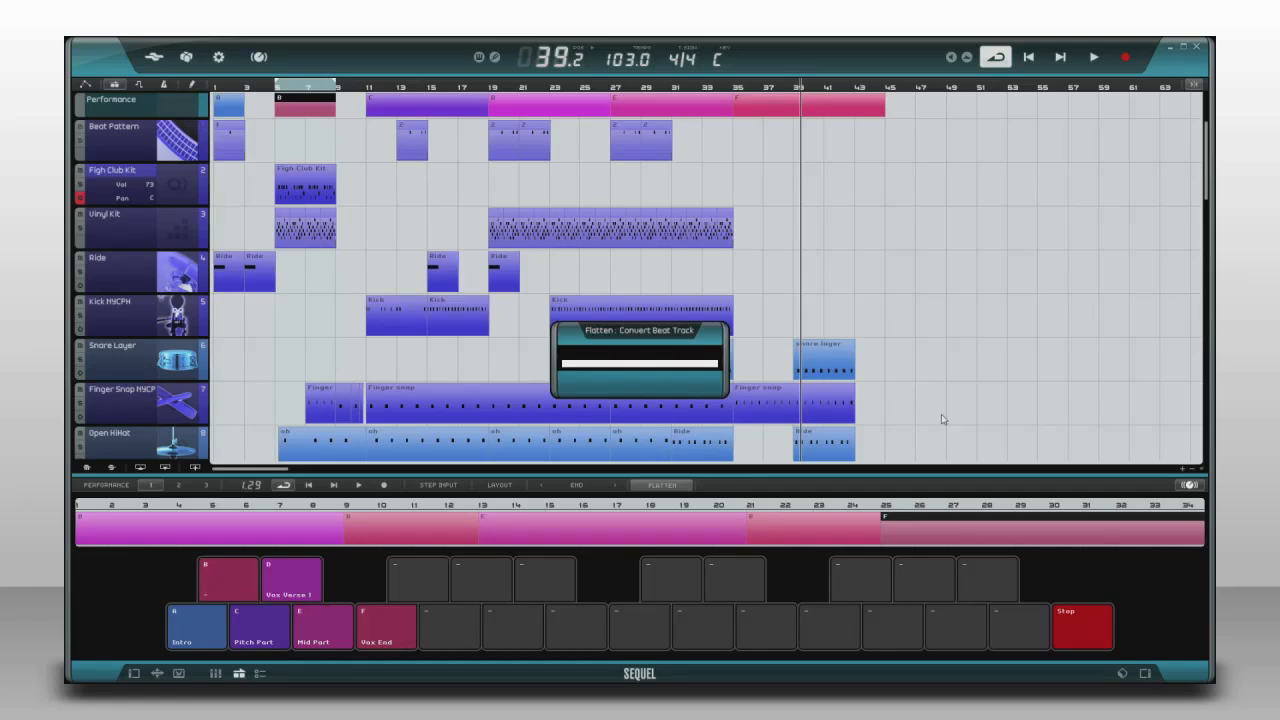
pyautogui.click(1094, 58)
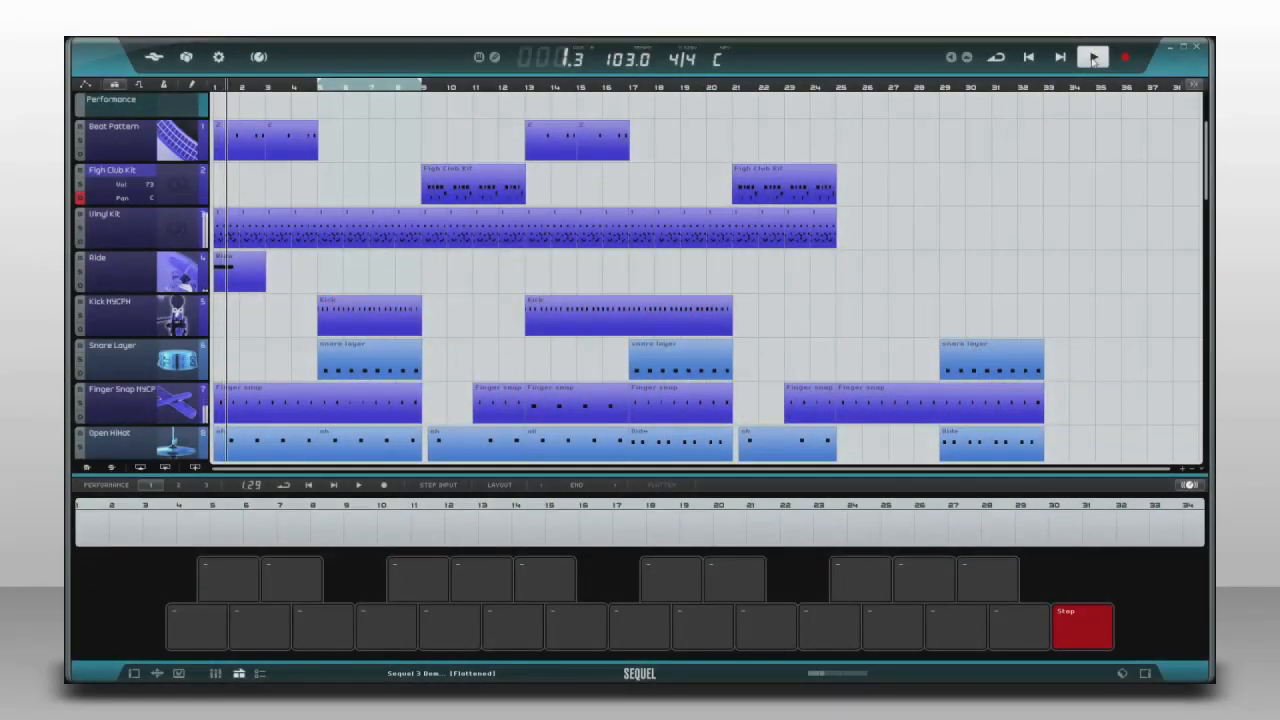